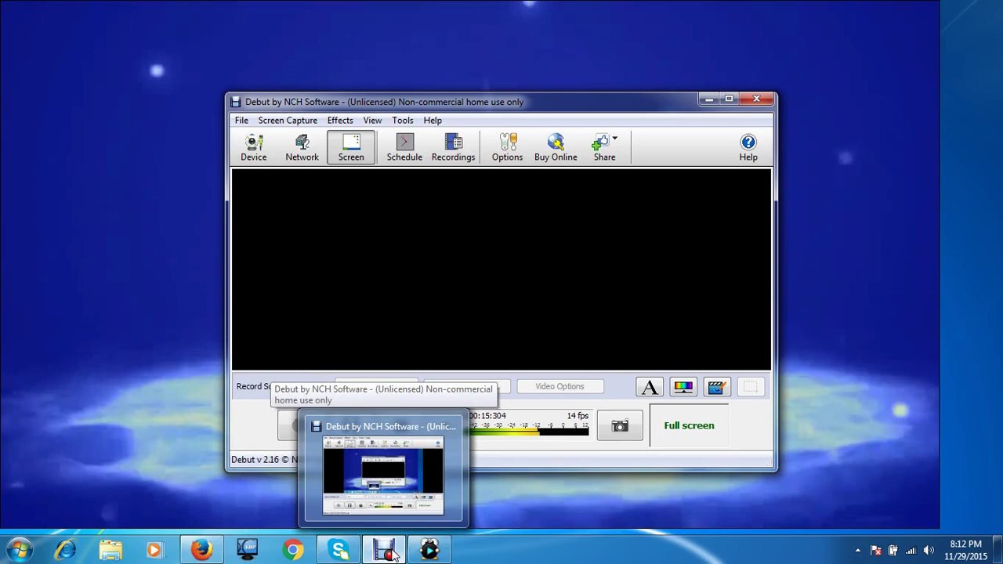
Step: Minimize the Debut recorder window and show the tutorial video in ALPlayer at full screen
{"action": "right_click", "coordinate": [388, 552]}
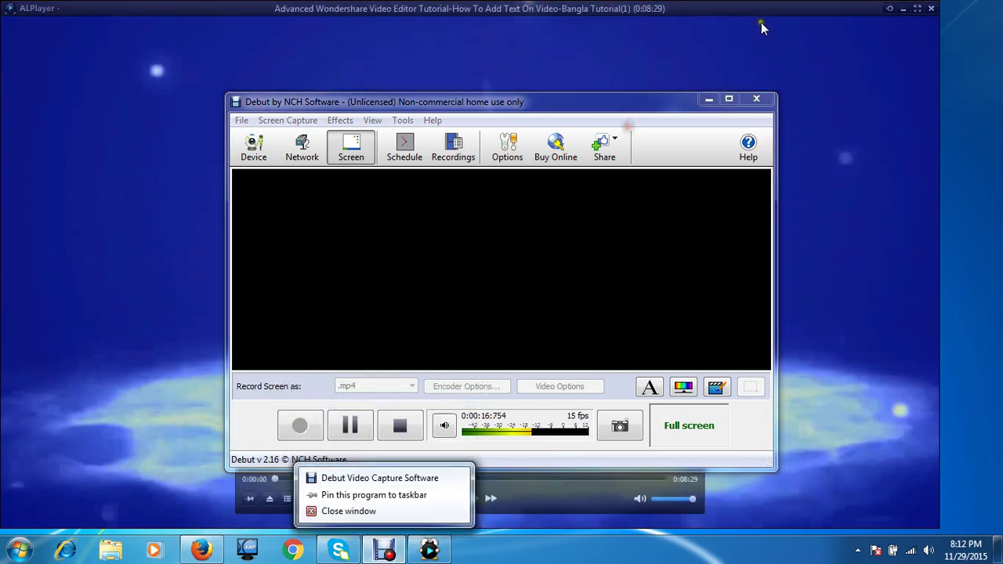
{"action": "left_click", "coordinate": [709, 99]}
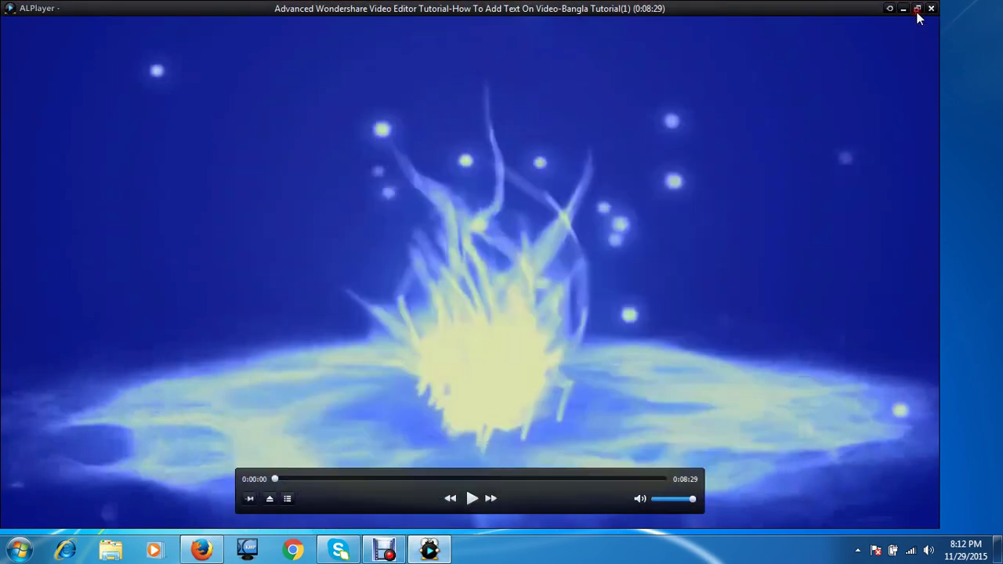
{"action": "left_click", "coordinate": [917, 8]}
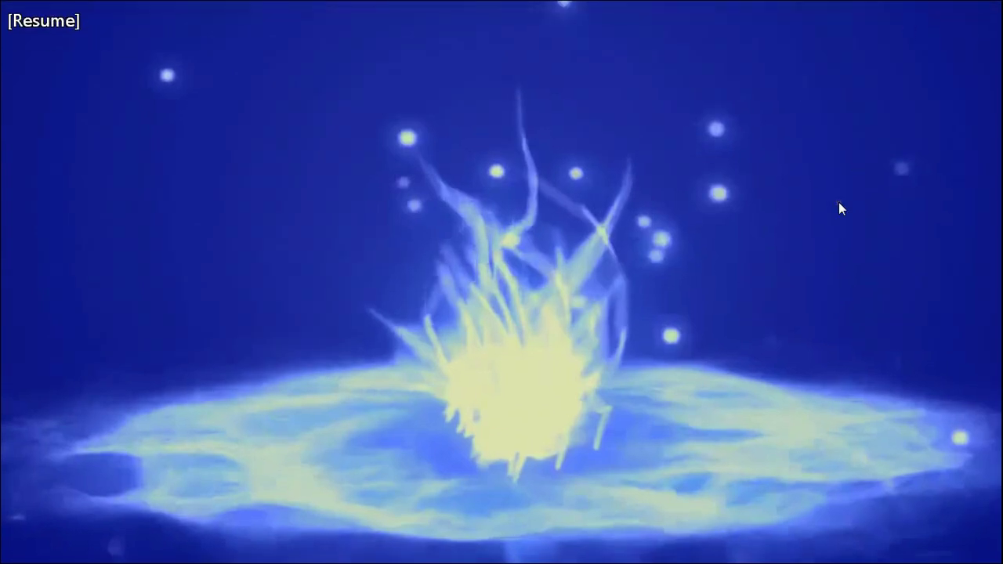
{"action": "mouse_move", "coordinate": [730, 501]}
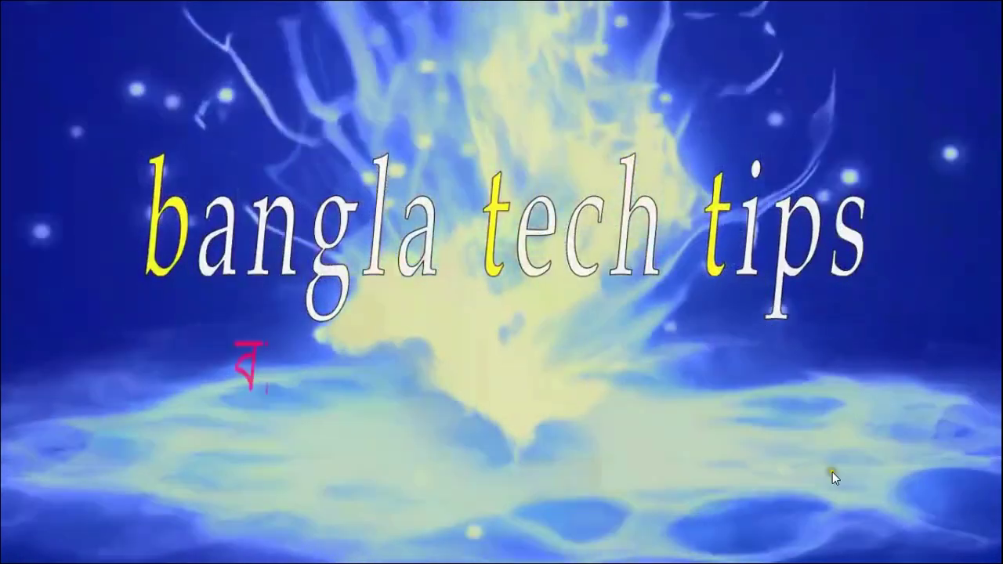
{"action": "mouse_move", "coordinate": [813, 553]}
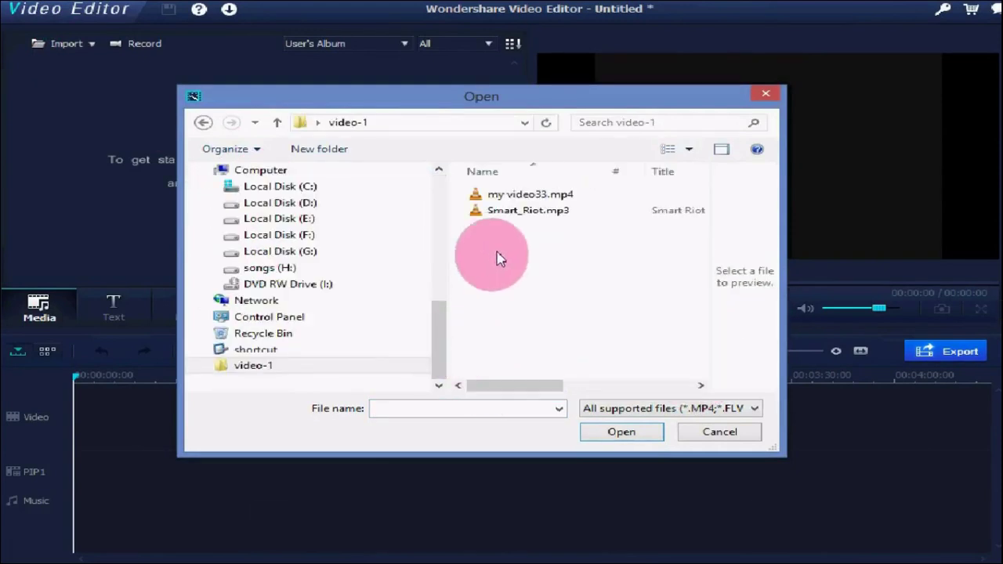
Step: Import my video33.mp4 from the video-1 folder and place it at the start of the Video track
{"action": "left_click", "coordinate": [540, 196]}
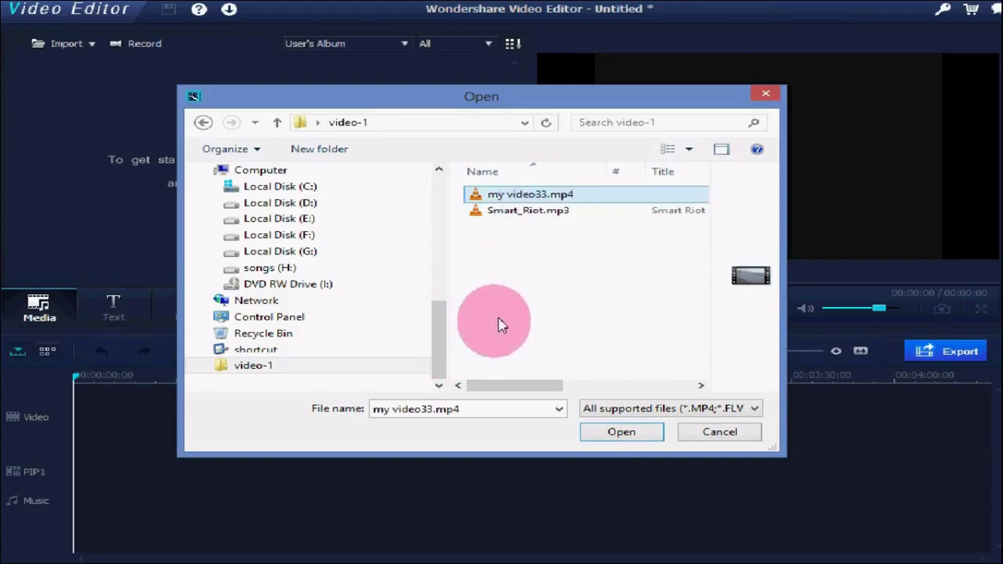
{"action": "left_click", "coordinate": [619, 432]}
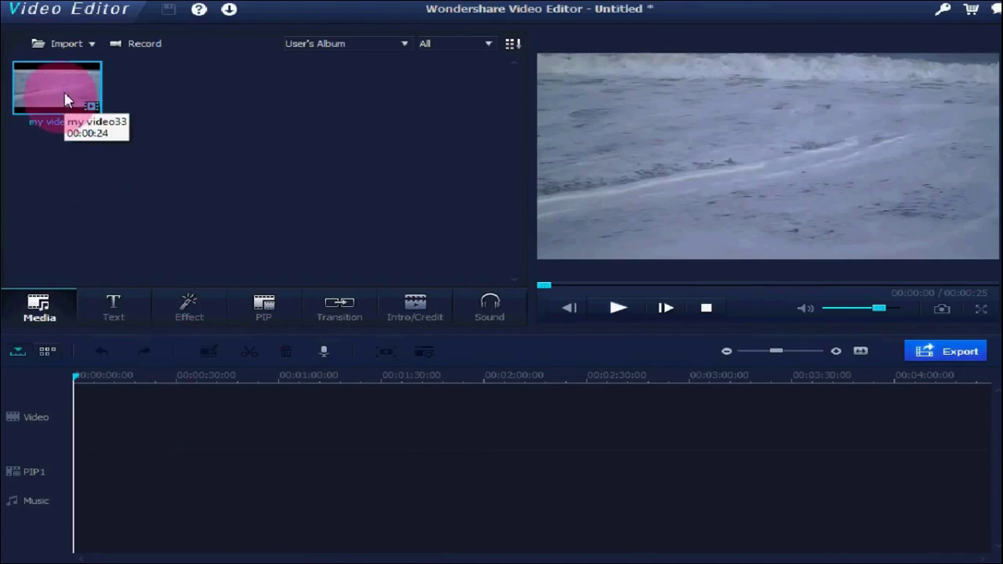
{"action": "left_click_drag", "start_coordinate": [67, 100], "coordinate": [174, 534]}
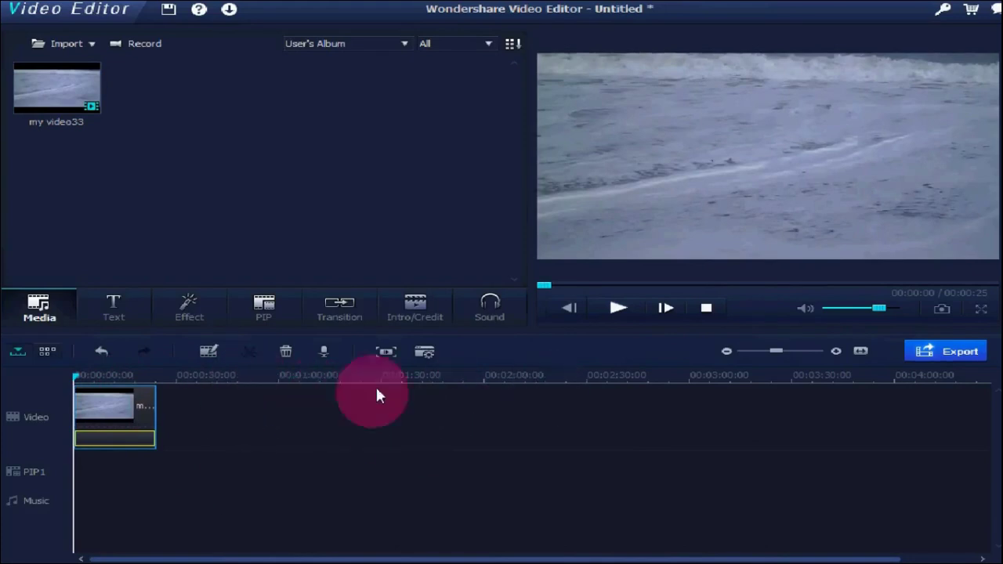
{"action": "mouse_move", "coordinate": [345, 382]}
{"action": "left_mouse_down"}
{"action": "mouse_move", "coordinate": [596, 384]}
{"action": "mouse_move", "coordinate": [993, 342]}
{"action": "mouse_move", "coordinate": [444, 362]}
{"action": "mouse_move", "coordinate": [444, 380]}
{"action": "mouse_move", "coordinate": [502, 385]}
{"action": "mouse_move", "coordinate": [203, 380]}
{"action": "mouse_move", "coordinate": [593, 437]}
{"action": "mouse_move", "coordinate": [405, 437]}
{"action": "mouse_move", "coordinate": [596, 380]}
{"action": "mouse_move", "coordinate": [372, 384]}
{"action": "mouse_move", "coordinate": [598, 397]}
{"action": "mouse_move", "coordinate": [336, 418]}
{"action": "mouse_move", "coordinate": [385, 543]}
{"action": "mouse_move", "coordinate": [397, 381]}
{"action": "mouse_move", "coordinate": [449, 386]}
{"action": "mouse_move", "coordinate": [434, 381]}
{"action": "mouse_move", "coordinate": [441, 385]}
{"action": "mouse_move", "coordinate": [343, 415]}
{"action": "left_mouse_up"}
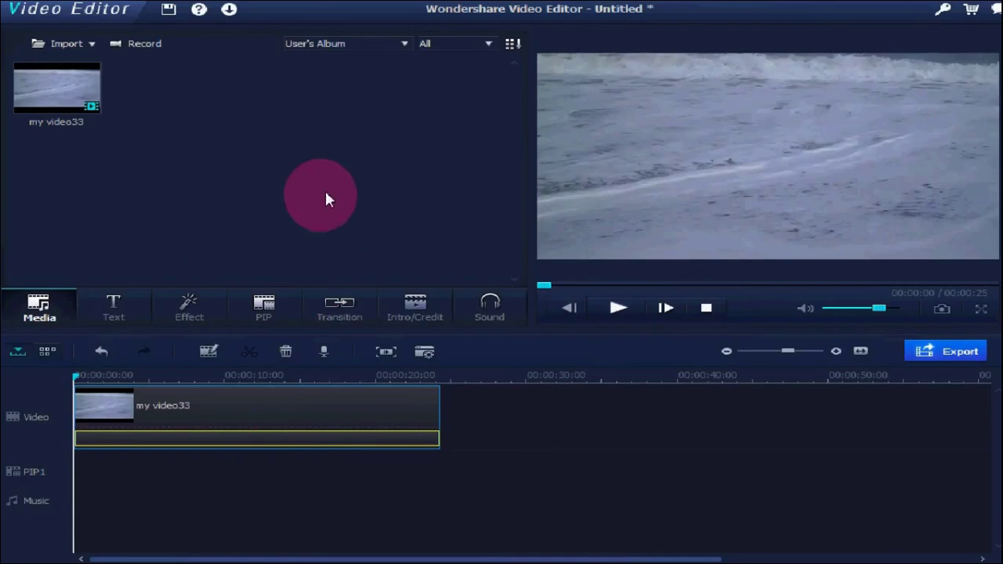
Step: Import Smart_Riot.mp3 from the video-1 folder and place it at the start of the Music track
{"action": "left_click", "coordinate": [67, 45]}
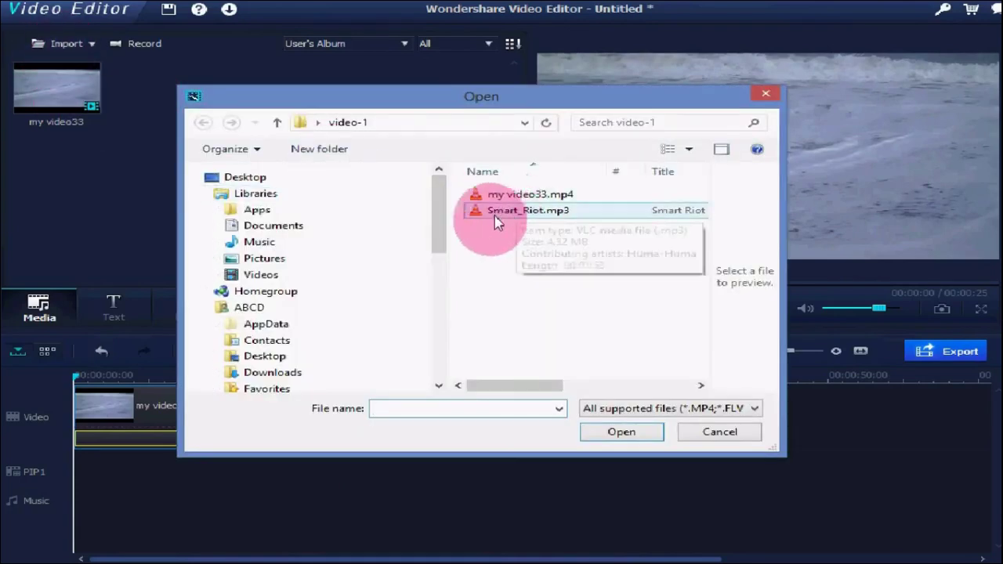
{"action": "left_click", "coordinate": [516, 212]}
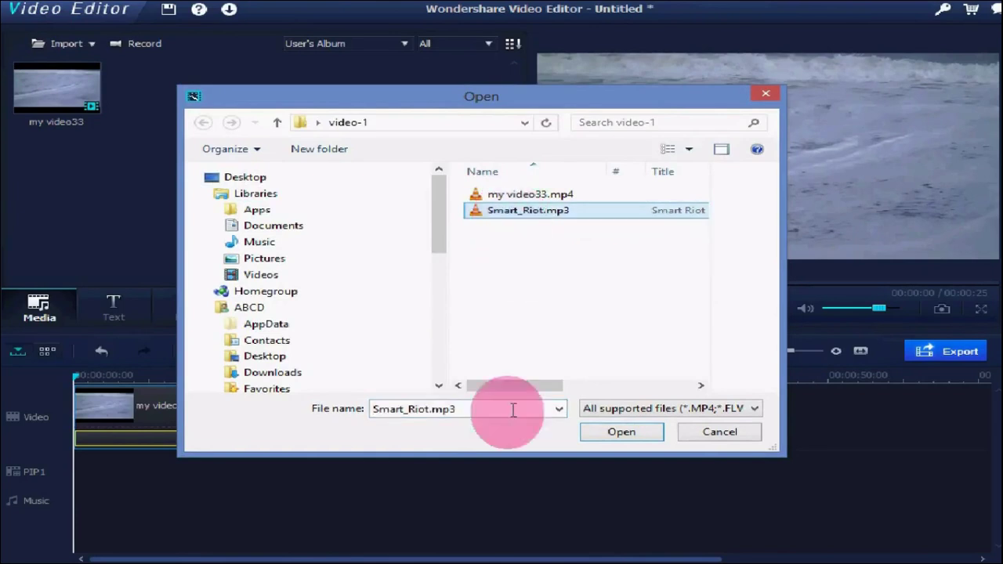
{"action": "left_click", "coordinate": [615, 433]}
{"action": "left_click_drag", "start_coordinate": [177, 94], "coordinate": [475, 497]}
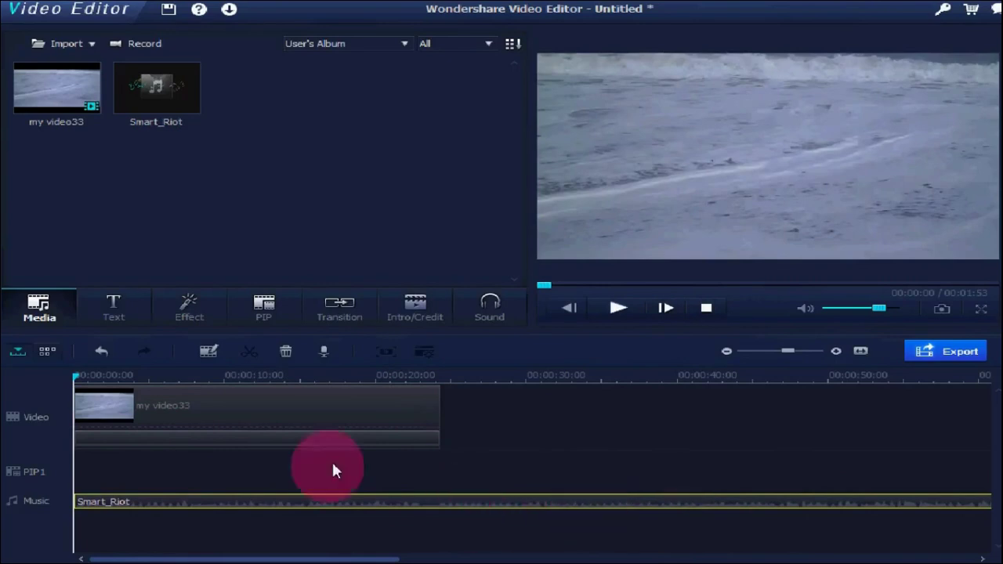
Step: Split the Smart_Riot music at the end of the video clip and delete the excess part
{"action": "left_click_drag", "start_coordinate": [78, 384], "coordinate": [443, 418]}
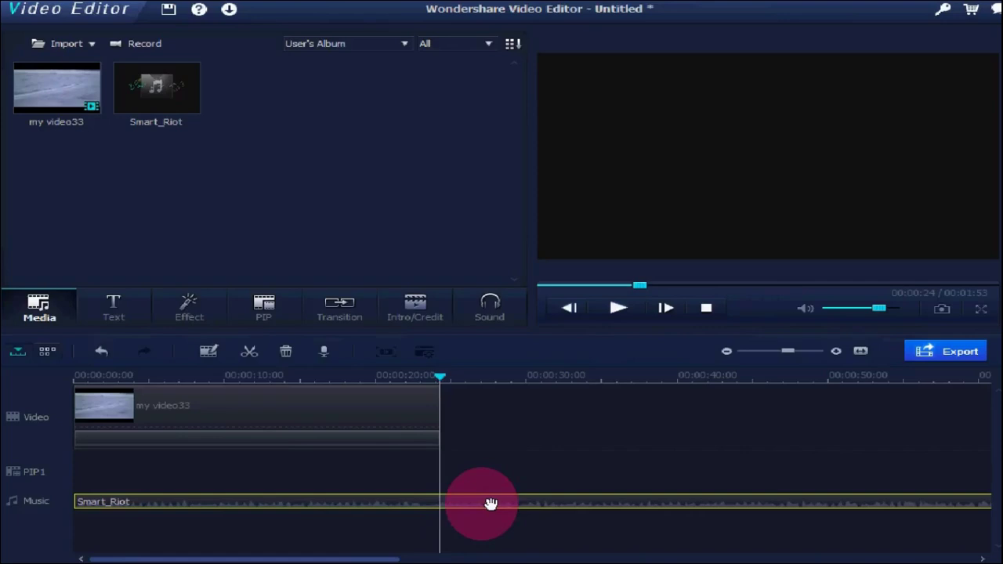
{"action": "left_click", "coordinate": [250, 360]}
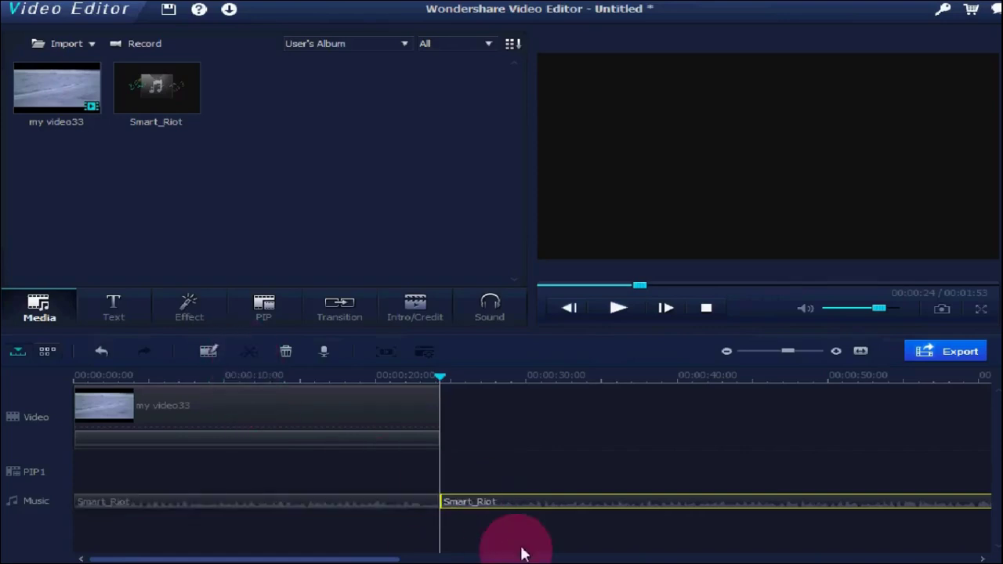
{"action": "right_click", "coordinate": [589, 503]}
{"action": "left_click", "coordinate": [600, 487]}
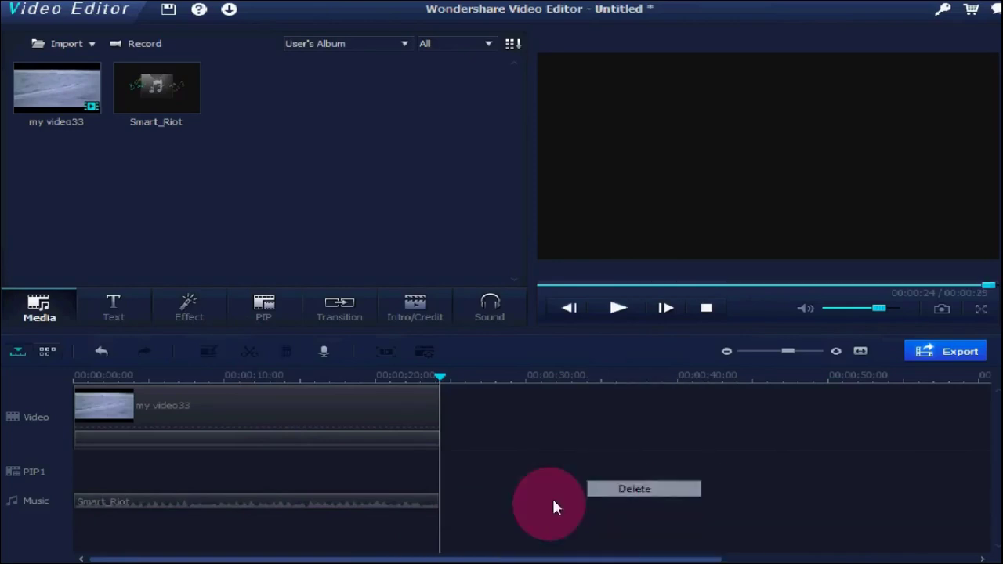
Step: Return the playhead to the timeline's start and add the Pixie Dust text template to the project there
{"action": "left_click_drag", "start_coordinate": [431, 376], "coordinate": [130, 450]}
{"action": "left_click", "coordinate": [306, 441]}
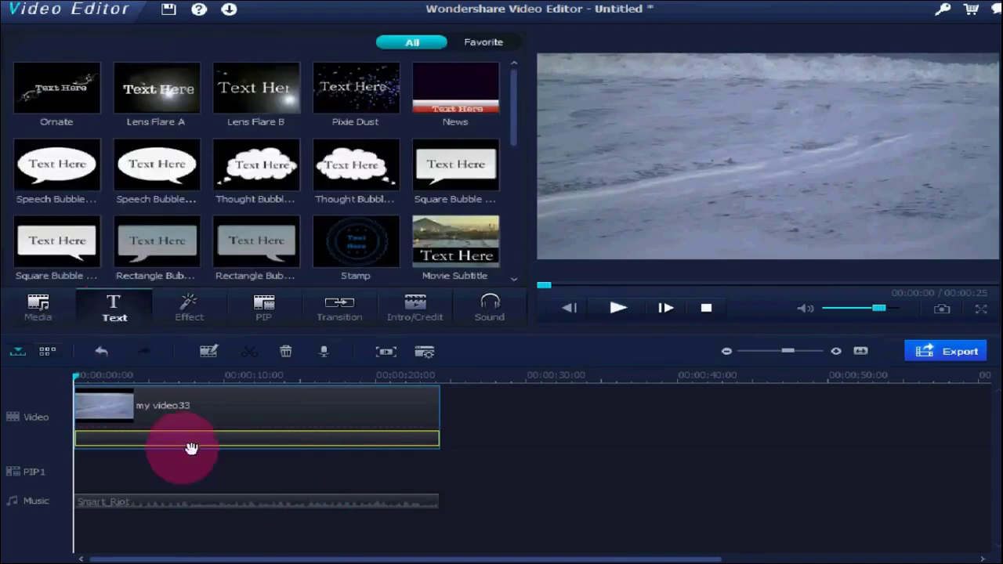
{"action": "mouse_move", "coordinate": [513, 127]}
{"action": "left_mouse_down"}
{"action": "mouse_move", "coordinate": [518, 269]}
{"action": "mouse_move", "coordinate": [510, 130]}
{"action": "left_mouse_up"}
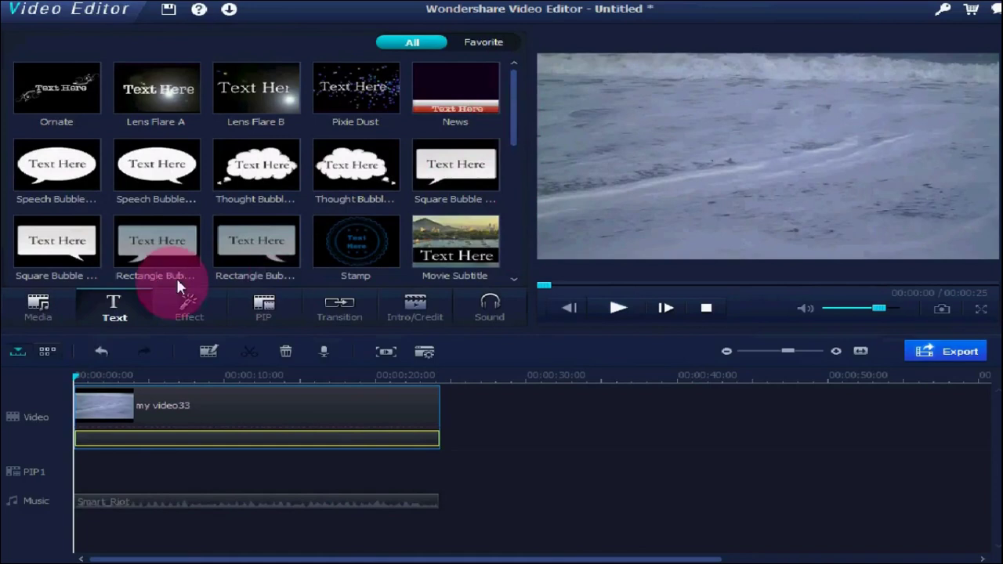
{"action": "left_click", "coordinate": [330, 86]}
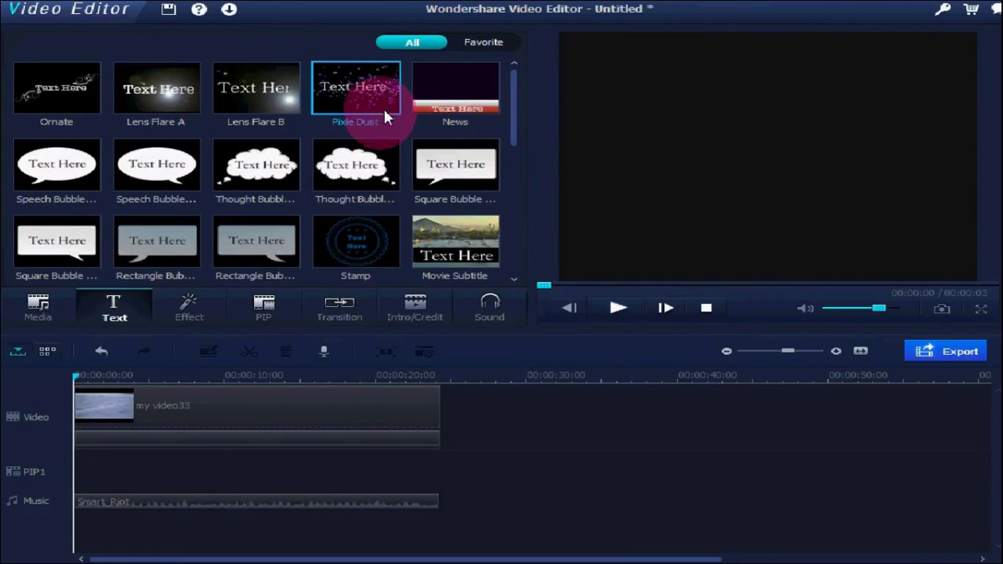
{"action": "left_click_drag", "start_coordinate": [353, 98], "coordinate": [112, 502]}
{"action": "left_click", "coordinate": [128, 499]}
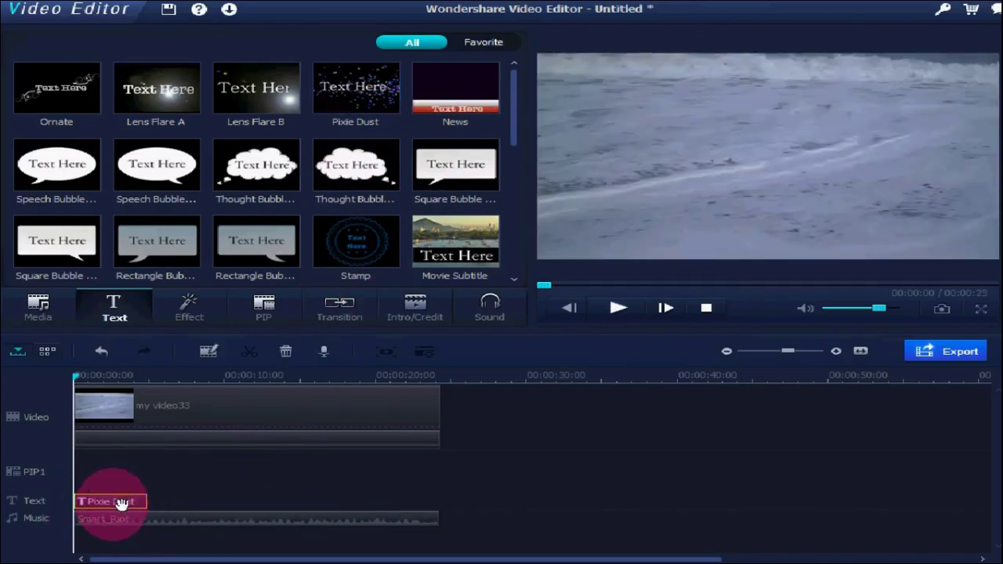
Step: Replace the Pixie Dust title's placeholder text with "nice" and move it to the middle of the frame
{"action": "double_click", "coordinate": [126, 500]}
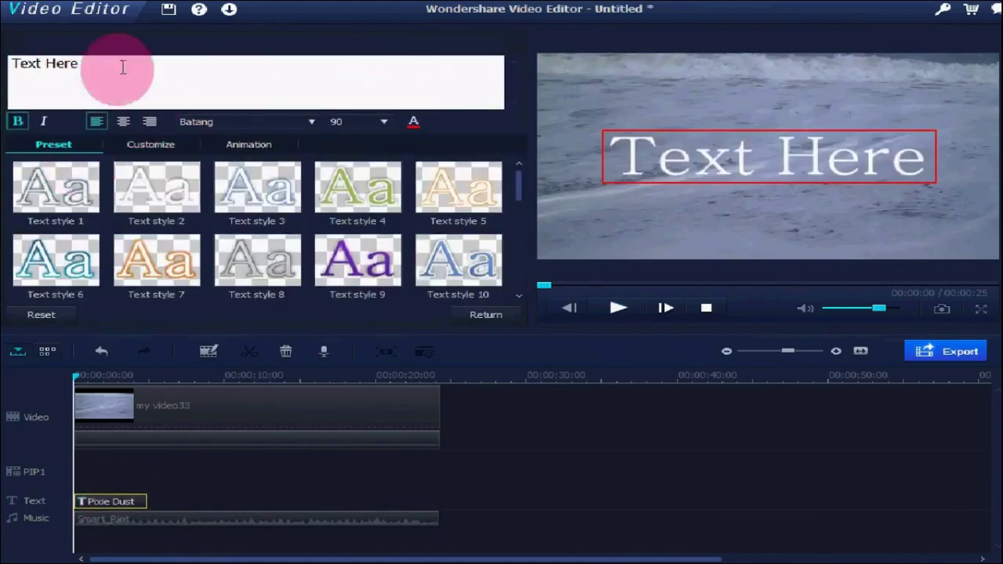
{"action": "left_click_drag", "start_coordinate": [107, 69], "coordinate": [2, 76]}
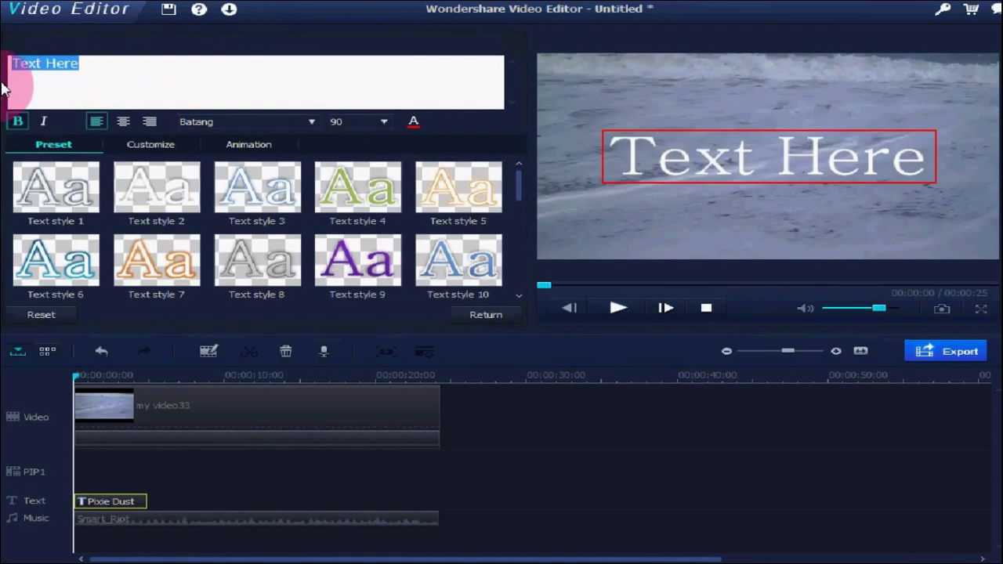
{"action": "key", "text": "BackSpace"}
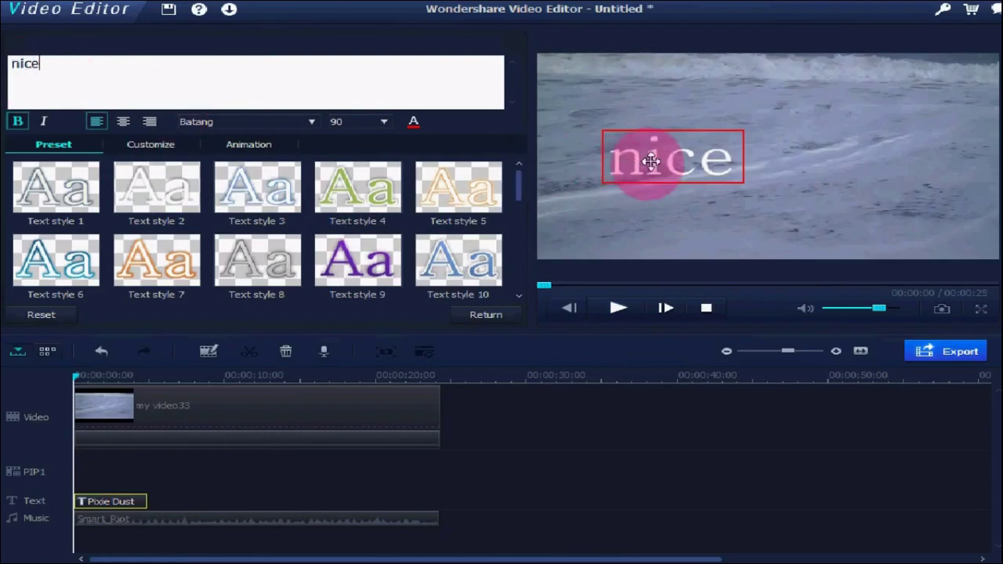
{"action": "left_click_drag", "start_coordinate": [658, 158], "coordinate": [745, 161]}
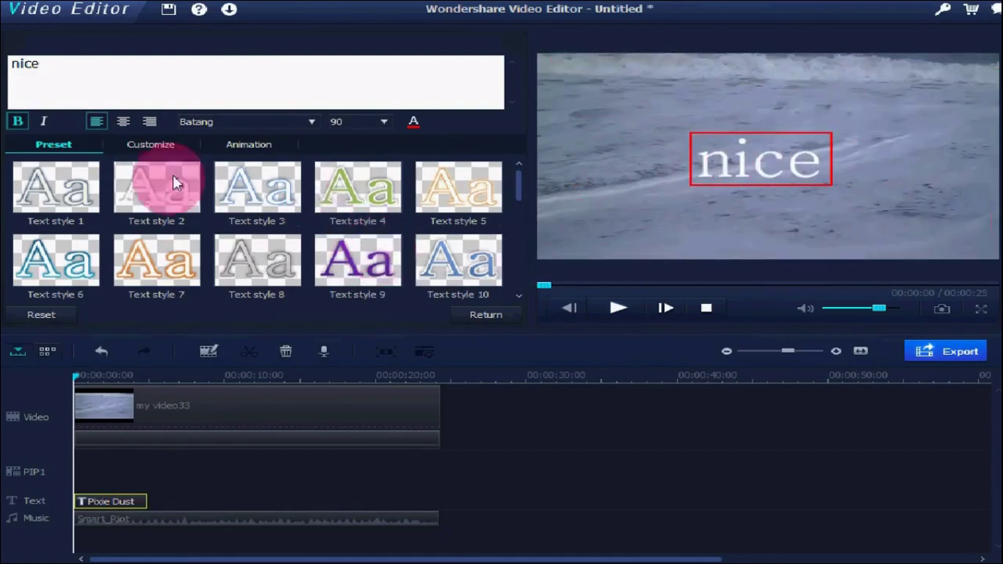
Step: Set the title's font to Bauhaus 93 at size 150 and recenter the text in the frame
{"action": "left_click", "coordinate": [312, 123]}
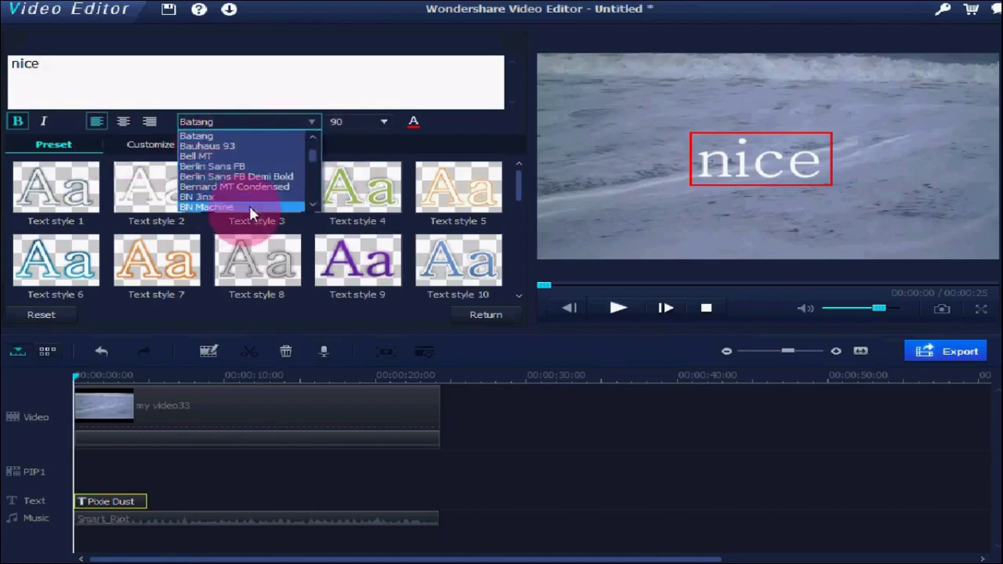
{"action": "left_click", "coordinate": [219, 145]}
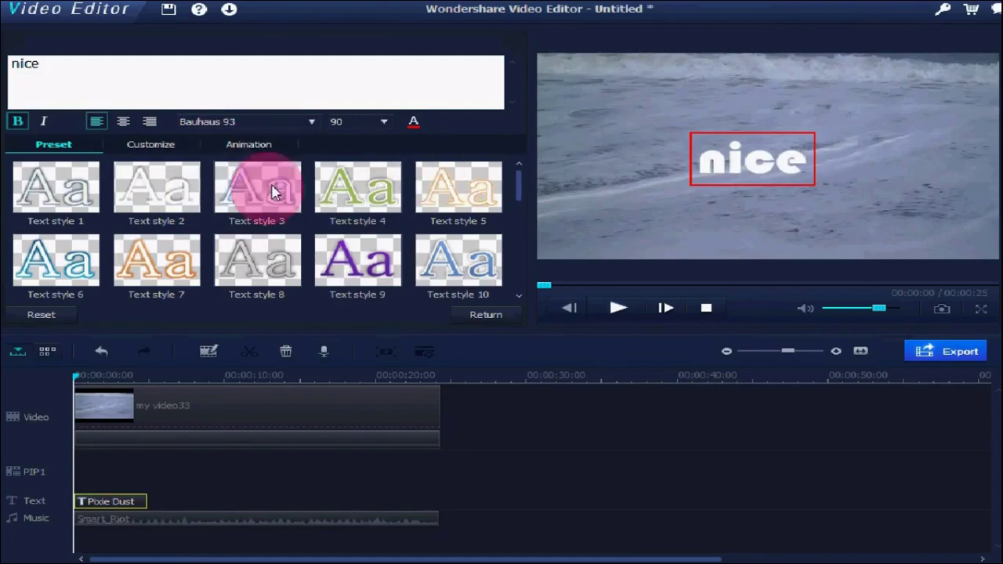
{"action": "left_click", "coordinate": [381, 121]}
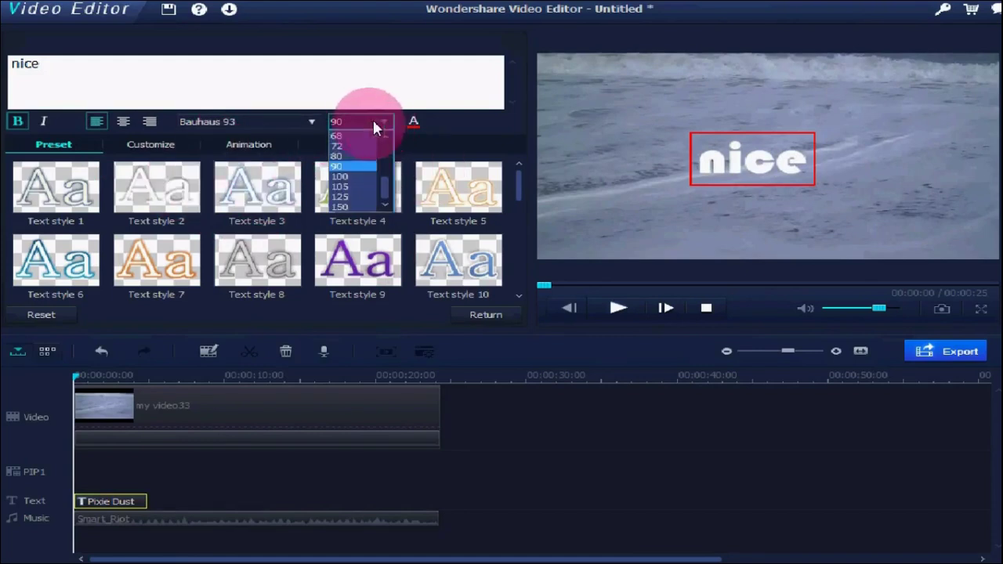
{"action": "left_click", "coordinate": [348, 185]}
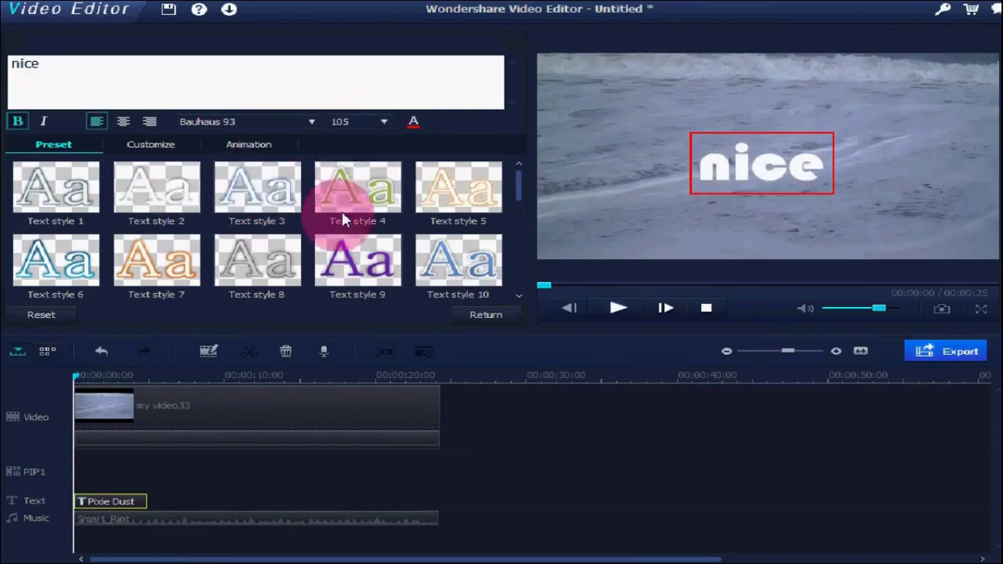
{"action": "left_click", "coordinate": [383, 122]}
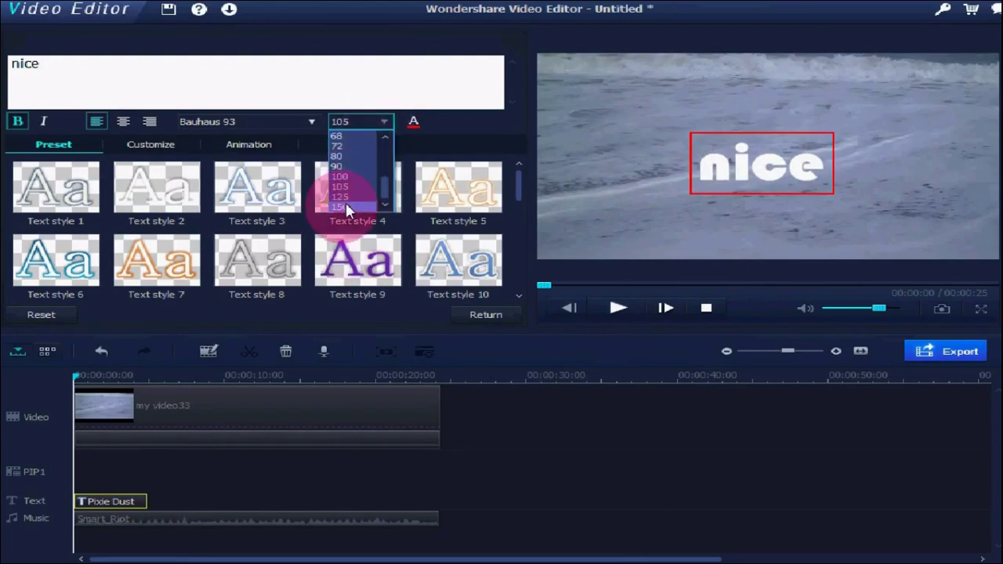
{"action": "left_click", "coordinate": [345, 198]}
{"action": "left_click_drag", "start_coordinate": [781, 173], "coordinate": [767, 161]}
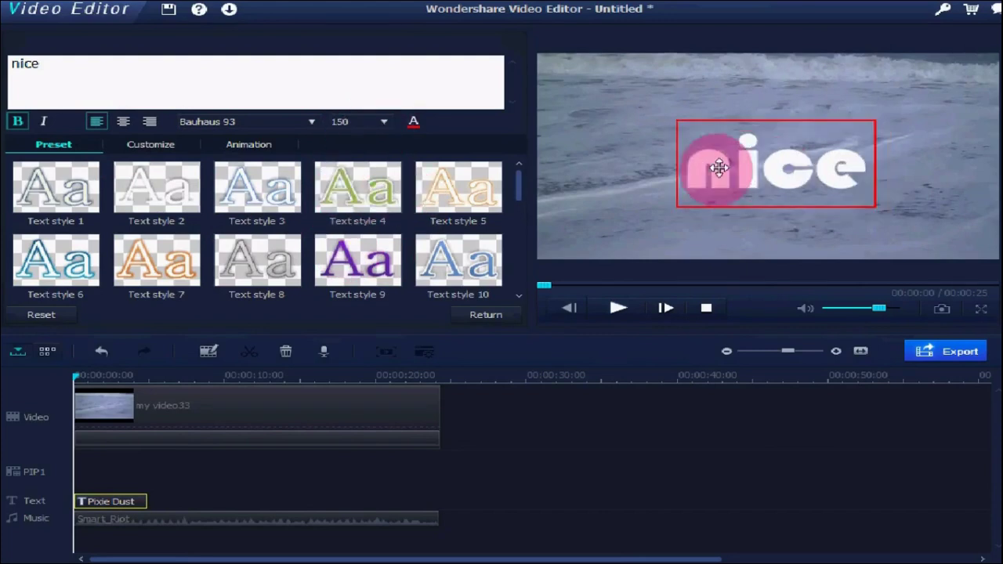
Step: Color the "nice" title text bright pink using the basic colors
{"action": "left_click", "coordinate": [415, 122]}
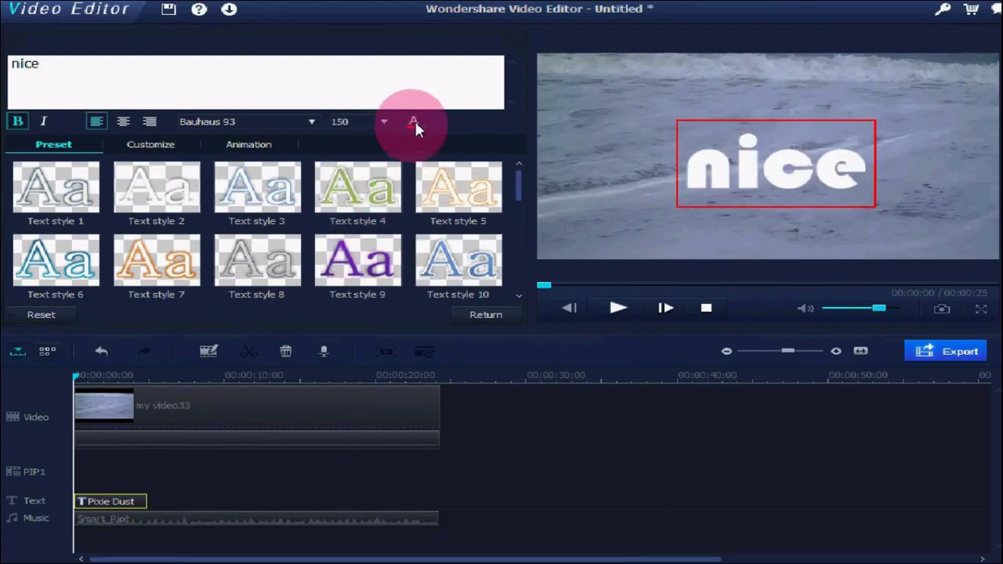
{"action": "left_click", "coordinate": [589, 235]}
{"action": "left_click", "coordinate": [450, 395]}
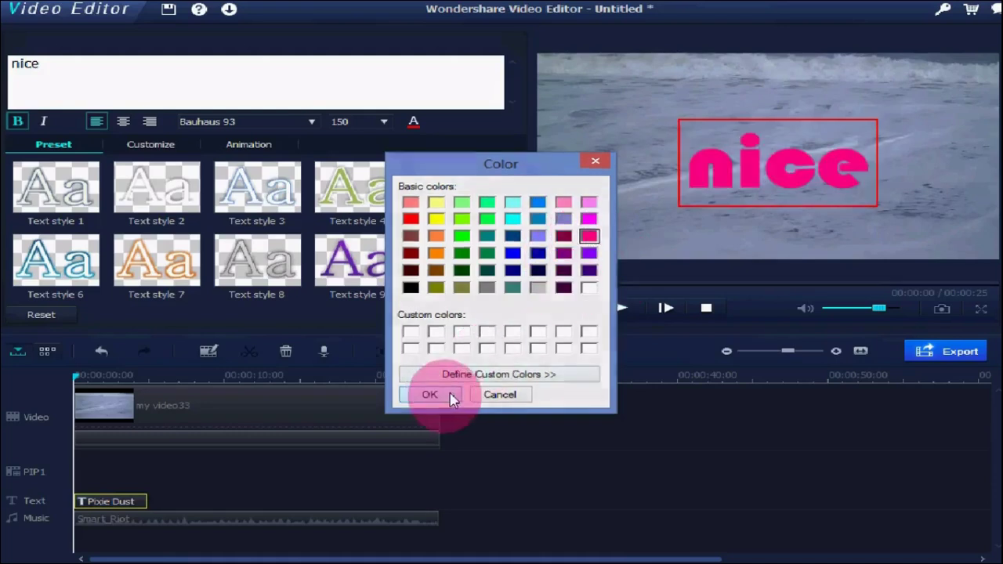
{"action": "left_click", "coordinate": [707, 175]}
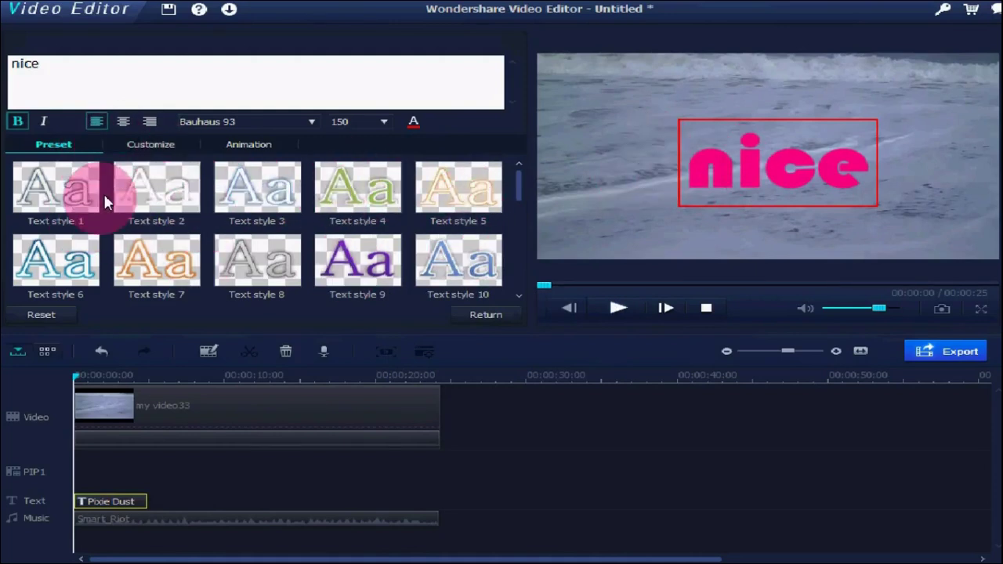
Step: Try the Text style 6 preset on the "nice" title and settle on Text style 9
{"action": "left_click", "coordinate": [58, 272]}
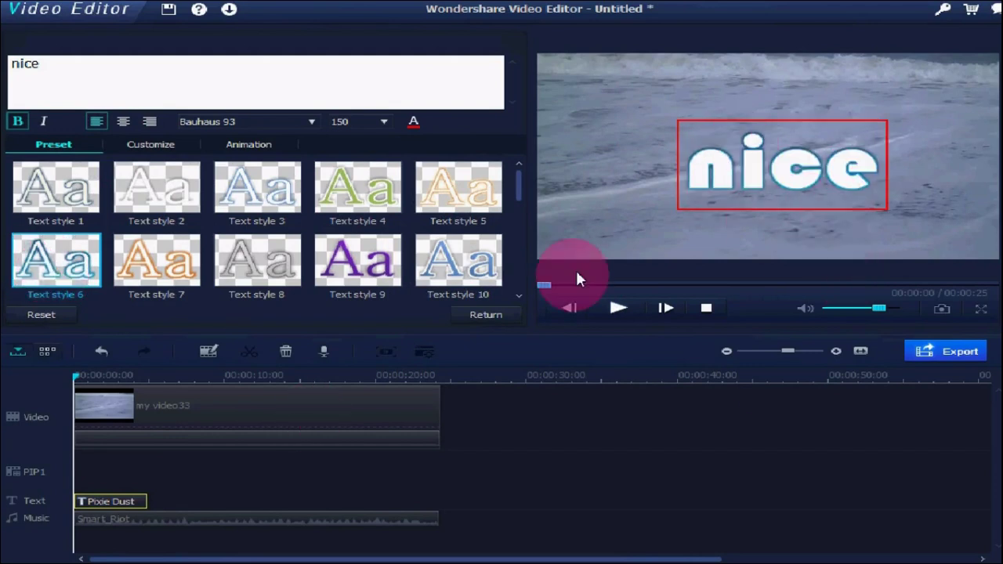
{"action": "left_click", "coordinate": [362, 273]}
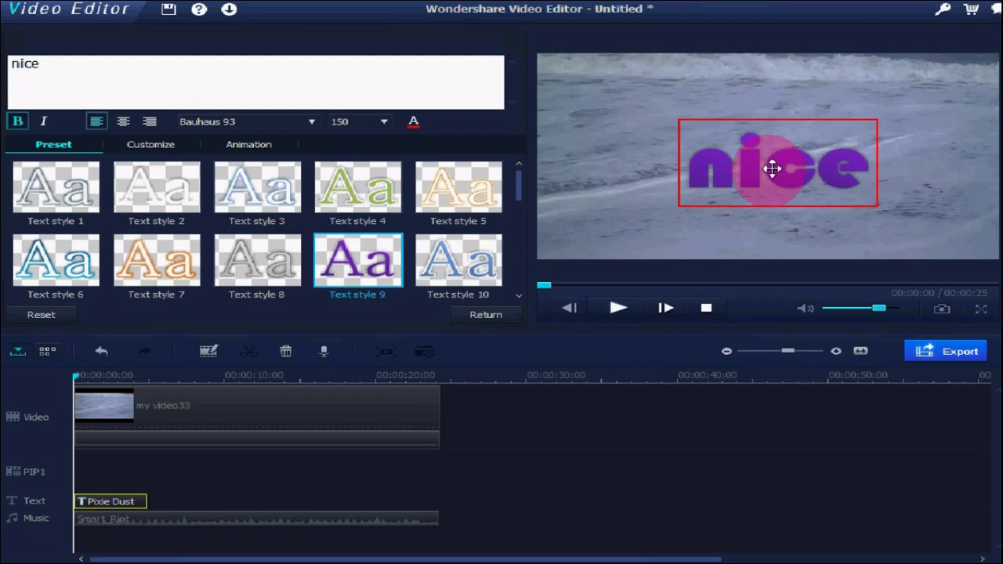
{"action": "mouse_move", "coordinate": [524, 185]}
{"action": "left_mouse_down"}
{"action": "mouse_move", "coordinate": [521, 278]}
{"action": "mouse_move", "coordinate": [527, 183]}
{"action": "left_mouse_up"}
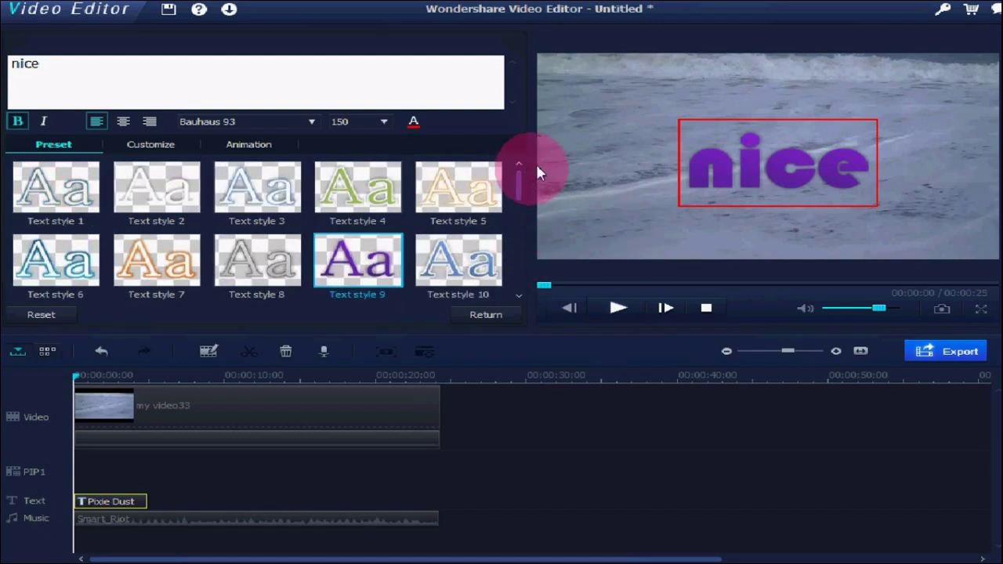
Step: Apply the Up Insert animation to the "nice" title and preview it over the video
{"action": "left_click", "coordinate": [245, 149]}
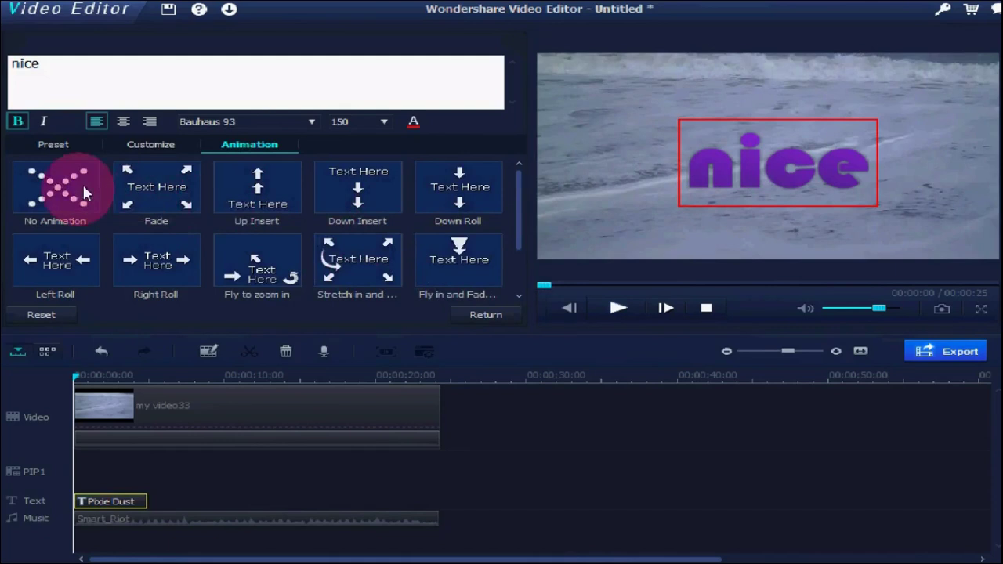
{"action": "left_click", "coordinate": [268, 195]}
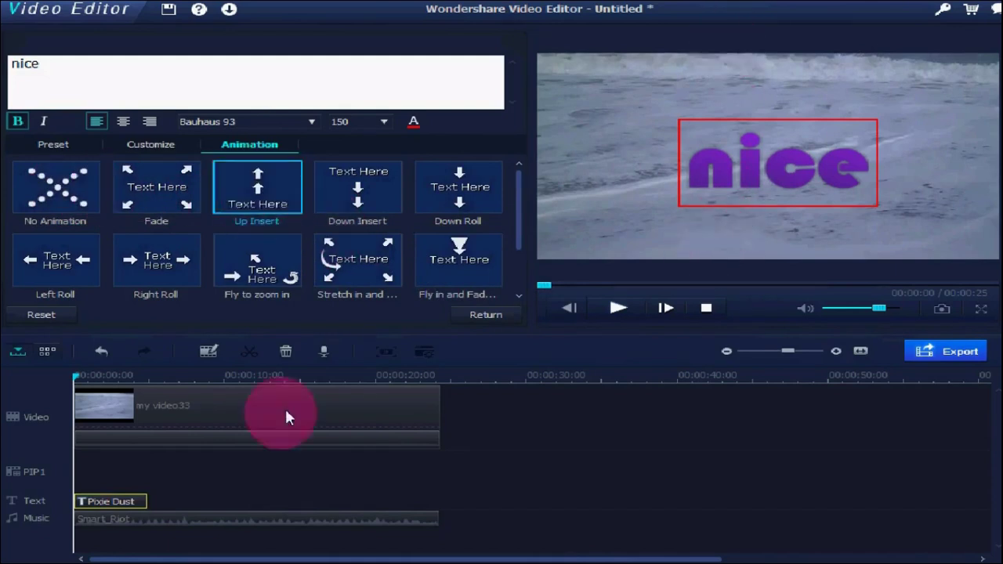
{"action": "left_click", "coordinate": [624, 308]}
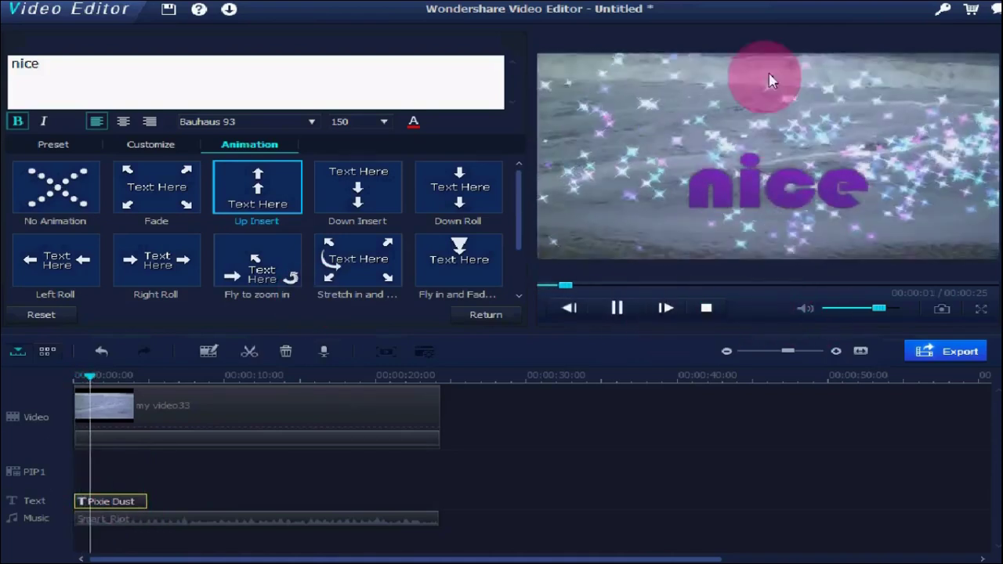
{"action": "left_click", "coordinate": [625, 310]}
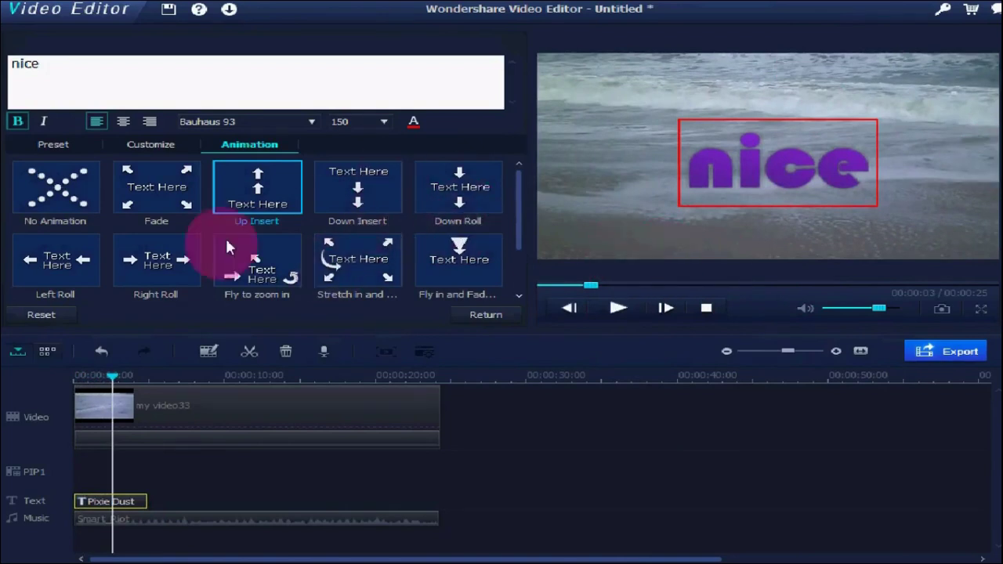
Step: Set the "nice" title's fill opacity to 183, keep its fill type as Gradient Fill, and return to the text library
{"action": "left_click", "coordinate": [155, 146]}
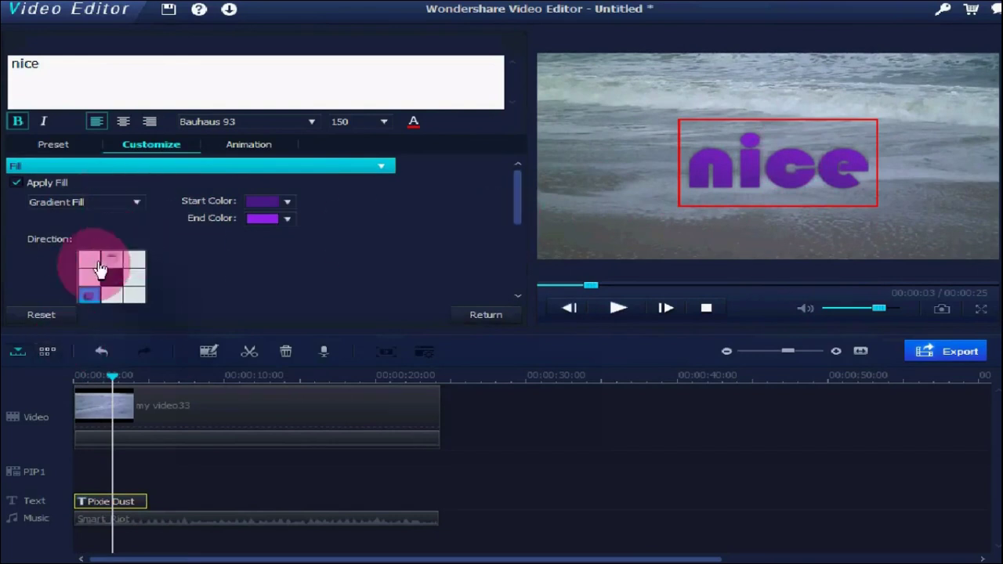
{"action": "left_click_drag", "start_coordinate": [525, 212], "coordinate": [513, 256]}
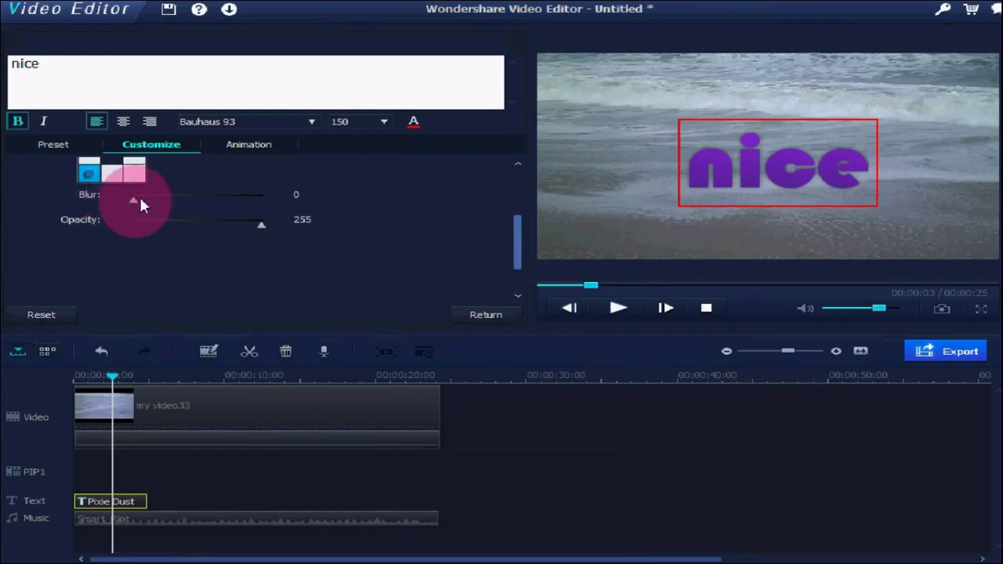
{"action": "mouse_move", "coordinate": [139, 200]}
{"action": "left_mouse_down"}
{"action": "mouse_move", "coordinate": [151, 200]}
{"action": "mouse_move", "coordinate": [139, 203]}
{"action": "left_mouse_up"}
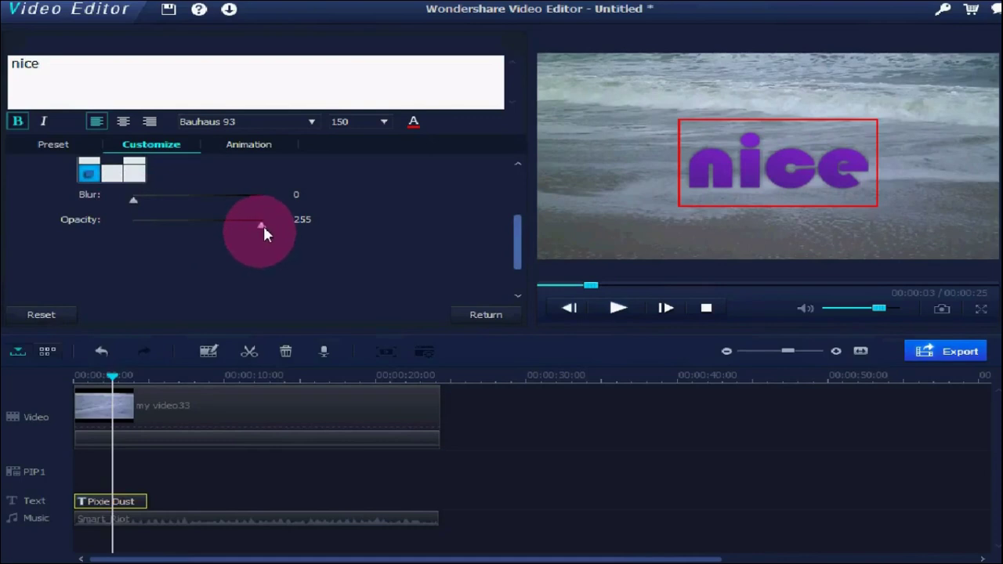
{"action": "left_click_drag", "start_coordinate": [263, 226], "coordinate": [225, 226]}
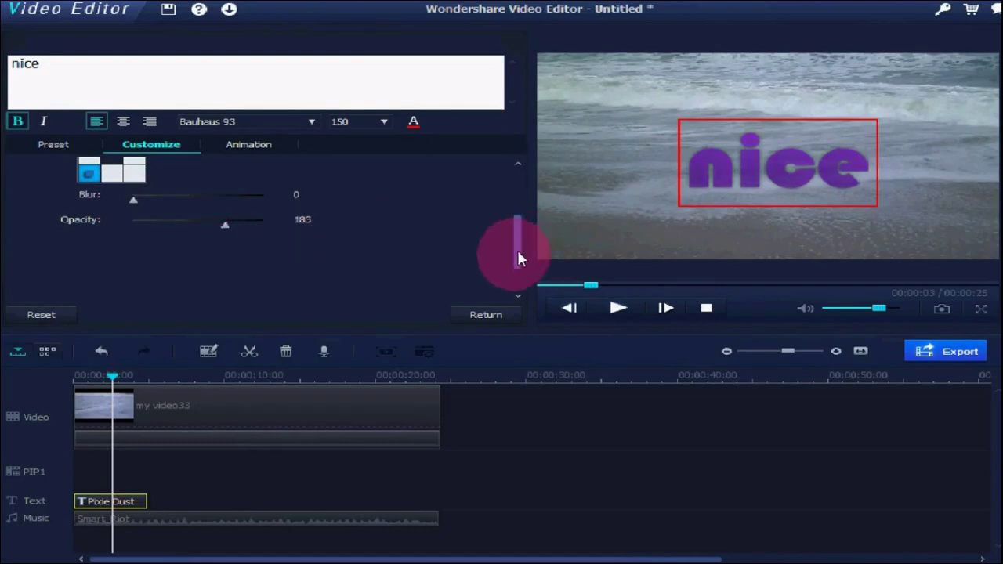
{"action": "left_click_drag", "start_coordinate": [519, 244], "coordinate": [528, 193]}
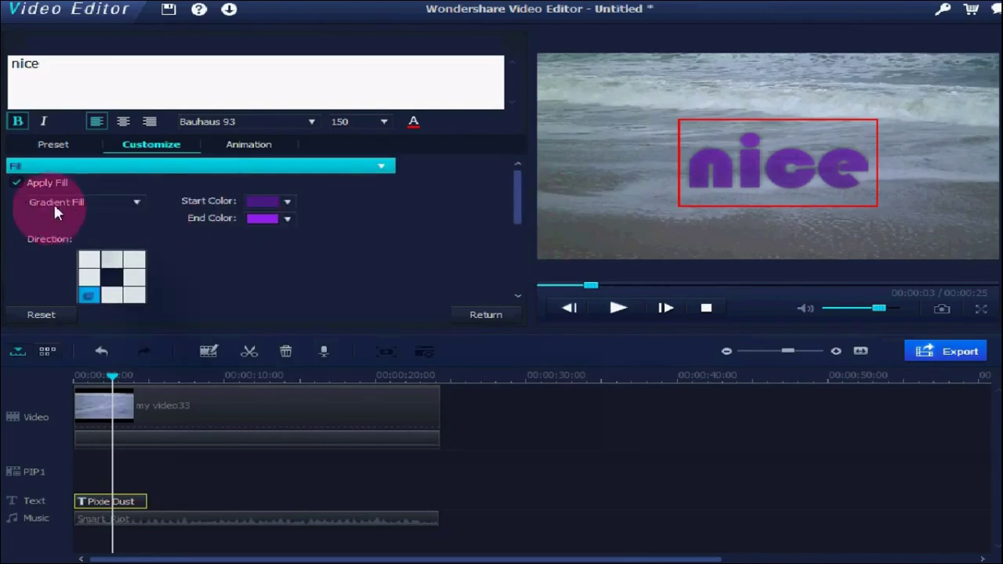
{"action": "left_click", "coordinate": [140, 201]}
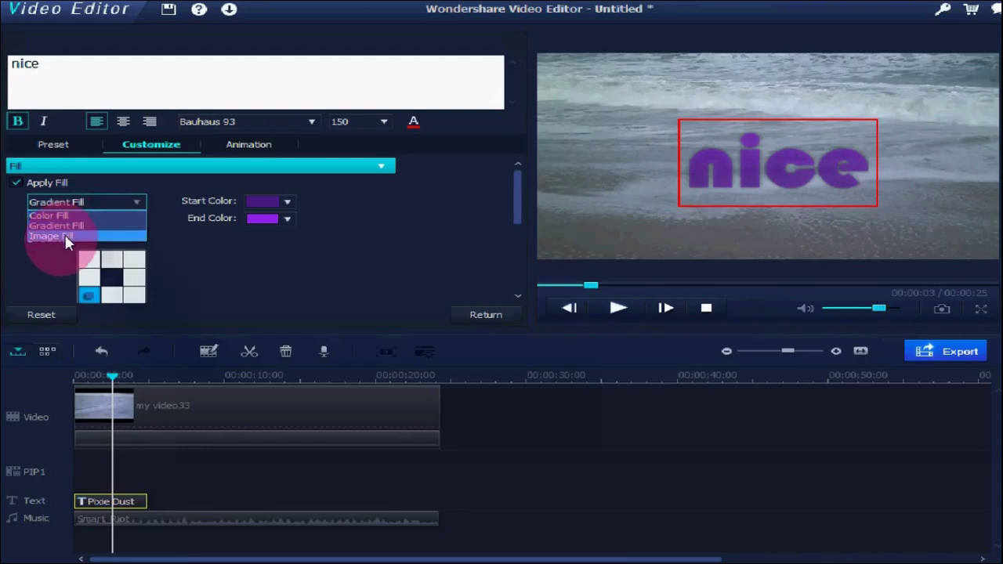
{"action": "left_click", "coordinate": [129, 225]}
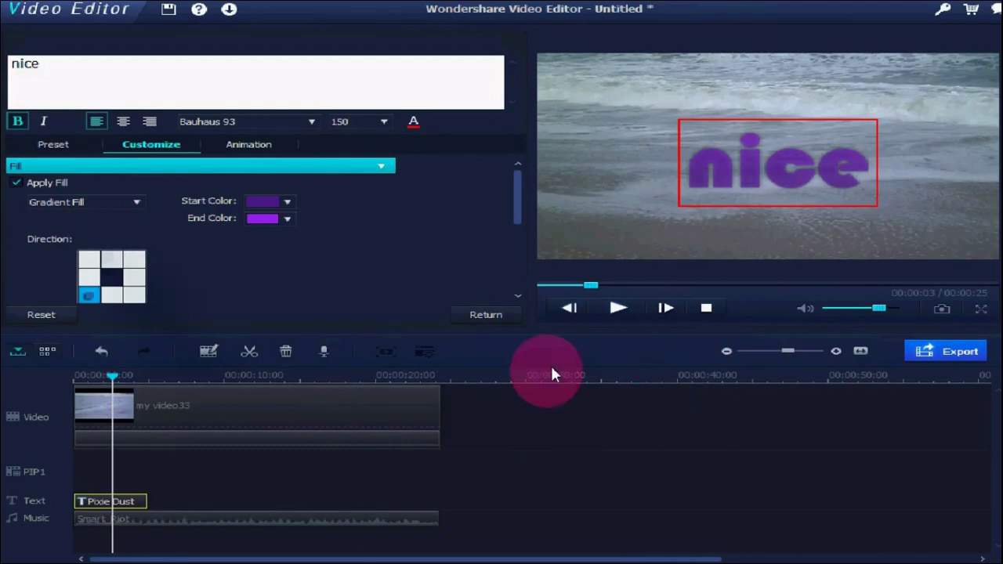
{"action": "left_click", "coordinate": [495, 315]}
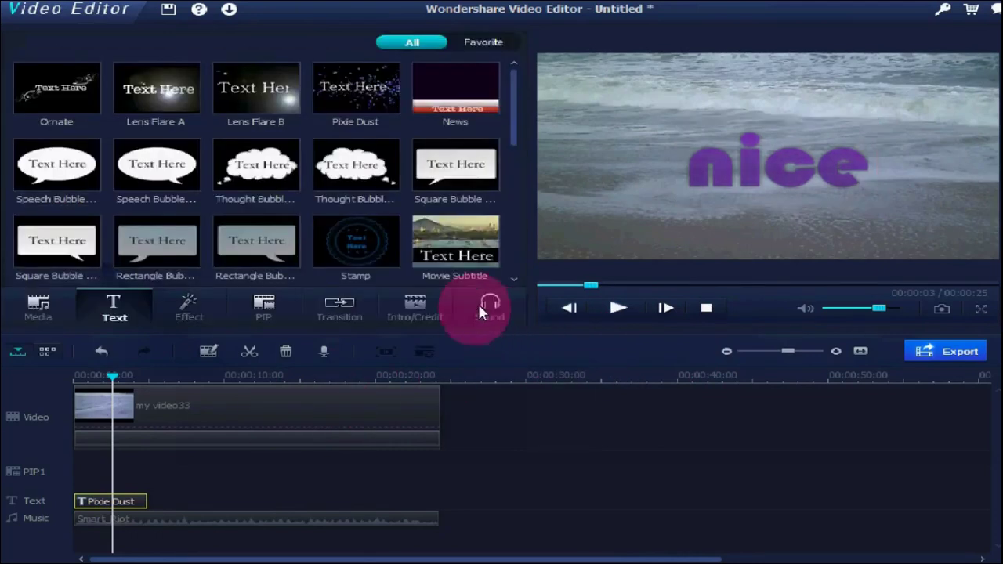
Step: Add the fiery "Rotate out" title to the text track at about 13 seconds
{"action": "left_click_drag", "start_coordinate": [514, 131], "coordinate": [520, 188]}
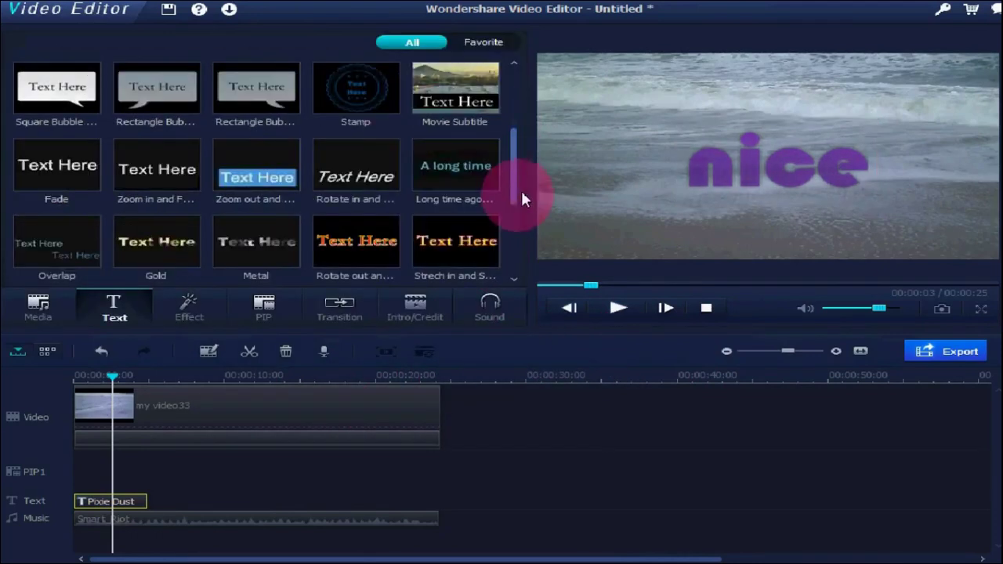
{"action": "left_click", "coordinate": [366, 275]}
{"action": "left_click_drag", "start_coordinate": [367, 281], "coordinate": [301, 501]}
Step: Replace the second title's placeholder text with "video" and move it to the middle of the frame
{"action": "double_click", "coordinate": [317, 501]}
{"action": "left_click_drag", "start_coordinate": [168, 78], "coordinate": [11, 62]}
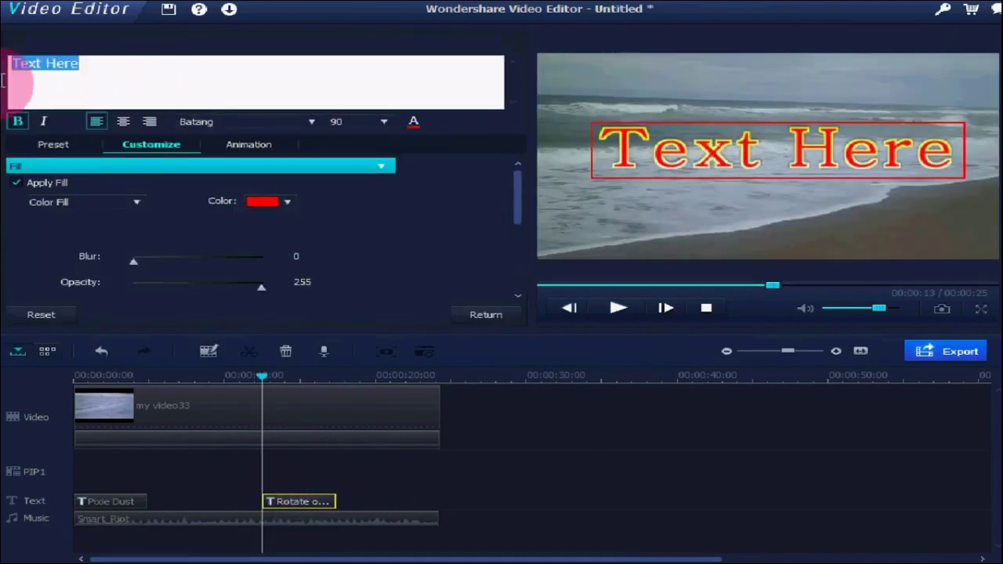
{"action": "key", "text": "BackSpace"}
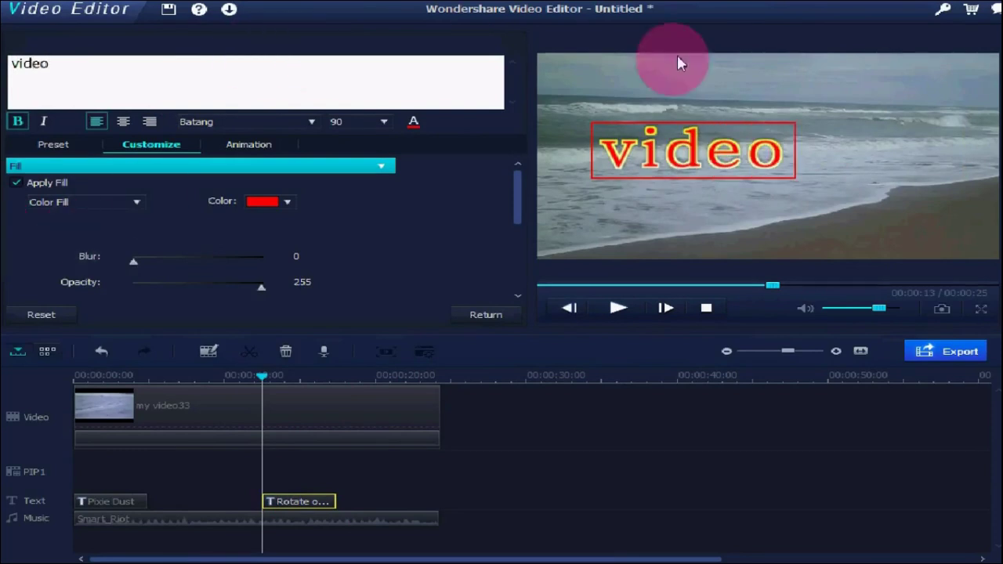
{"action": "left_click_drag", "start_coordinate": [712, 152], "coordinate": [783, 170]}
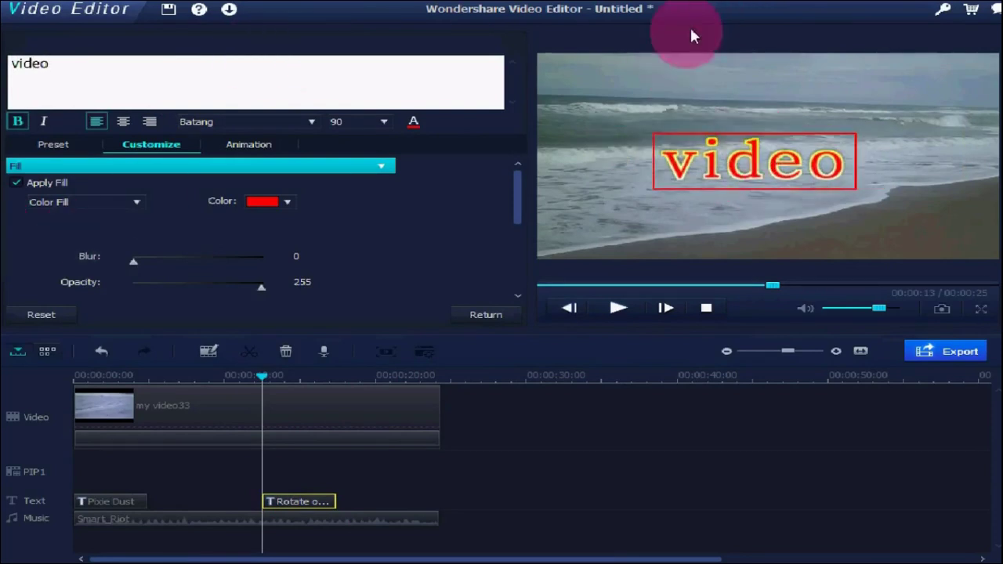
Step: Set the "video" title's font size to 150 and recenter the enlarged text in the frame
{"action": "left_click", "coordinate": [384, 123]}
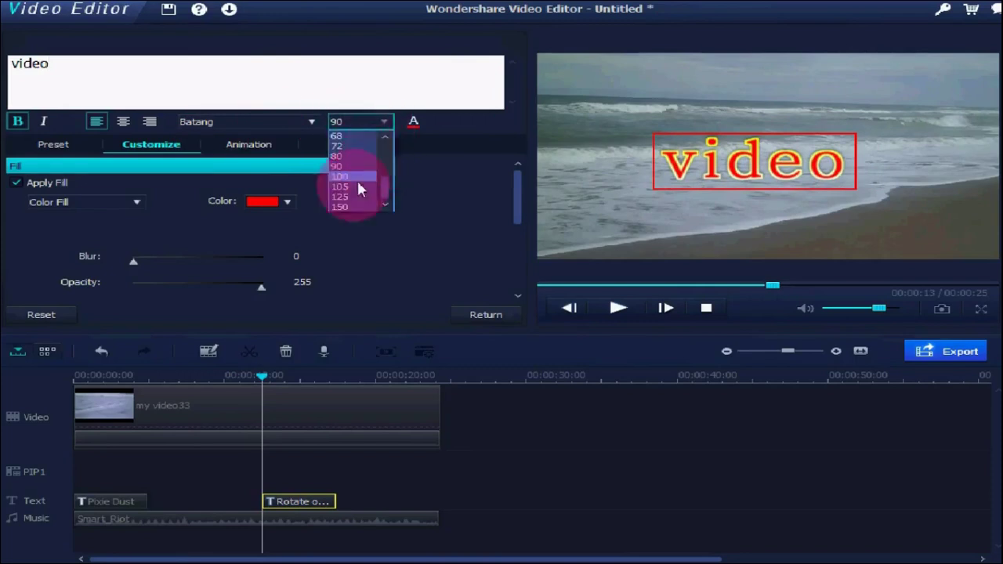
{"action": "left_click", "coordinate": [348, 207]}
{"action": "left_click_drag", "start_coordinate": [901, 180], "coordinate": [828, 157]}
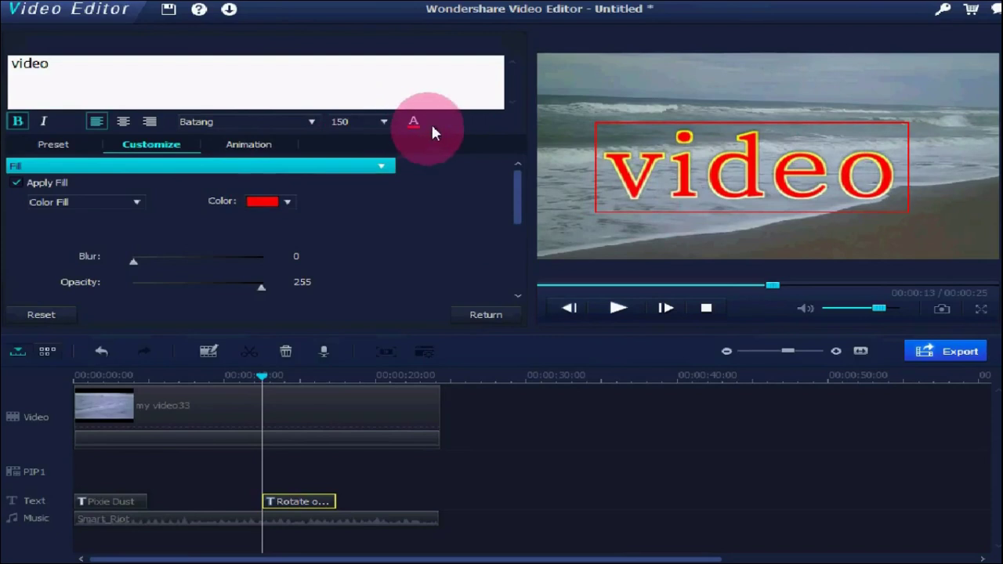
Step: Color the "video" title text bright green using the basic colors
{"action": "left_click", "coordinate": [411, 125]}
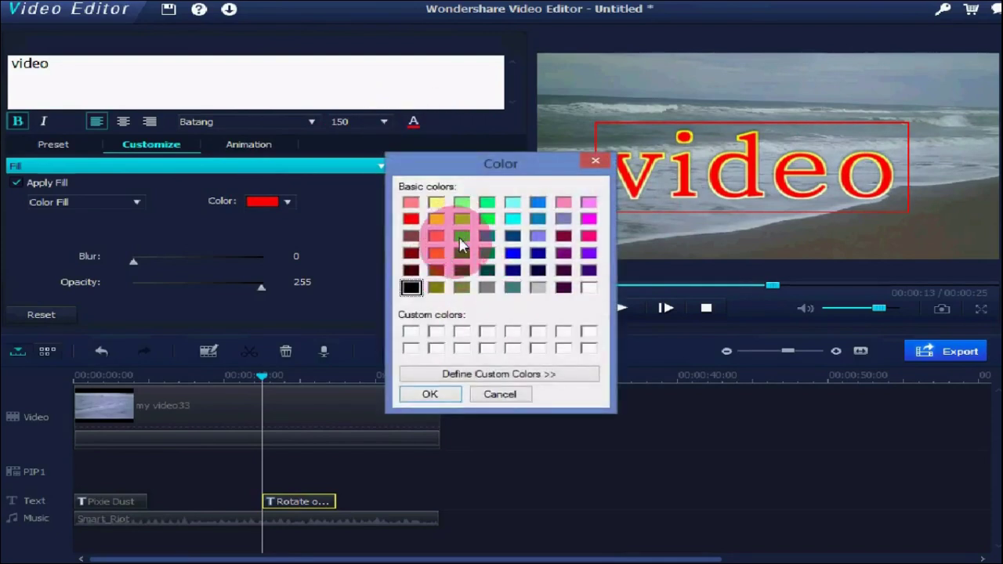
{"action": "left_click", "coordinate": [461, 239]}
{"action": "left_click", "coordinate": [430, 394]}
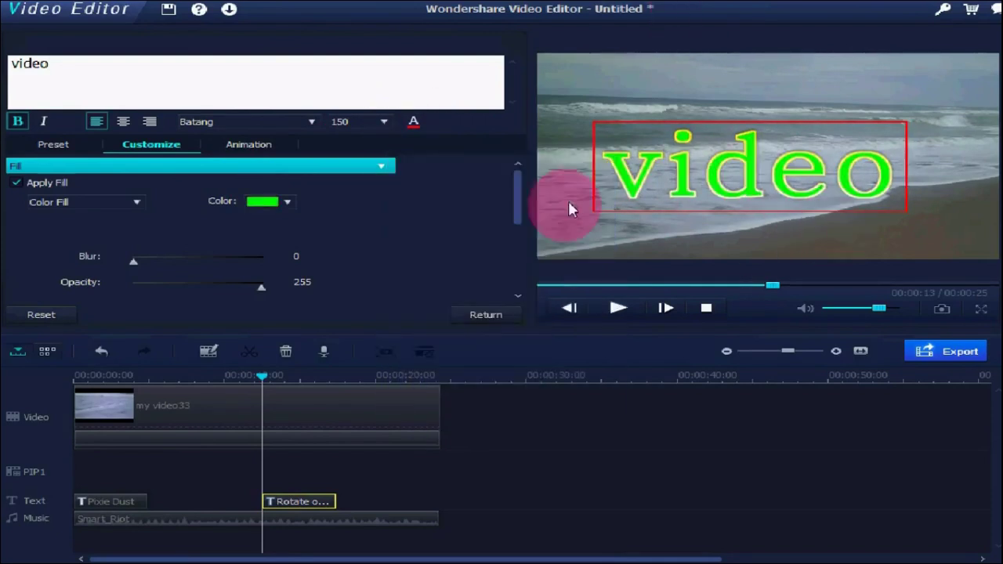
Step: Apply the Text style 6 preset to the "video" title and shift the text slightly toward the frame's center
{"action": "left_click", "coordinate": [265, 152]}
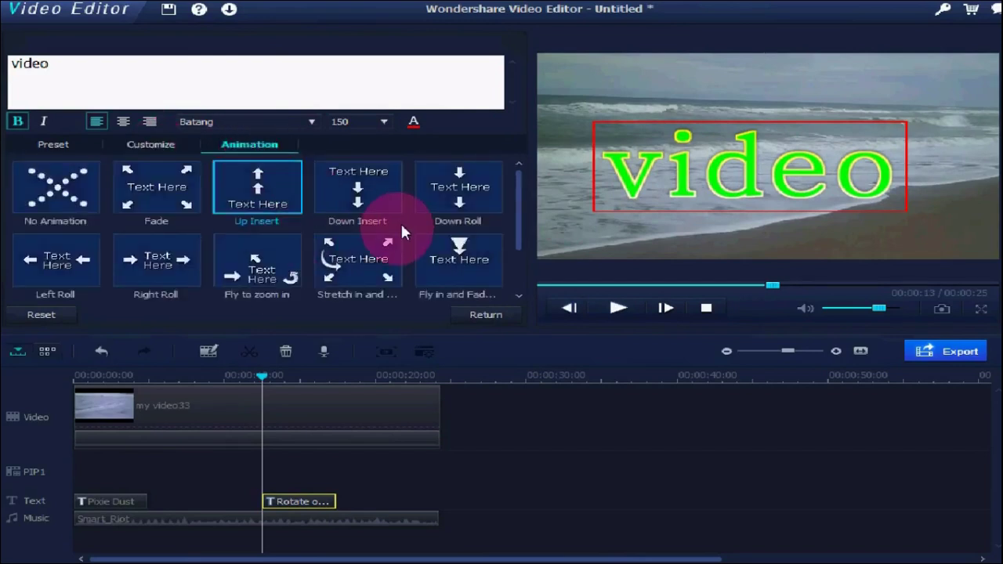
{"action": "left_click", "coordinate": [62, 148]}
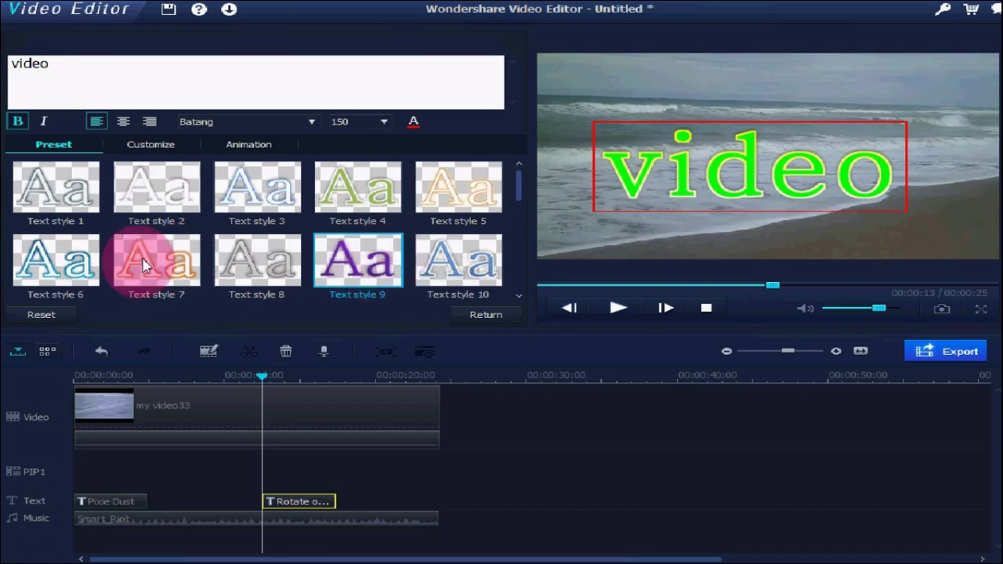
{"action": "left_click", "coordinate": [48, 260]}
{"action": "left_click_drag", "start_coordinate": [780, 152], "coordinate": [796, 151]}
Step: Preview the whole video from the start with both titles, skipping ahead once past the "video" title
{"action": "left_click_drag", "start_coordinate": [267, 384], "coordinate": [40, 413]}
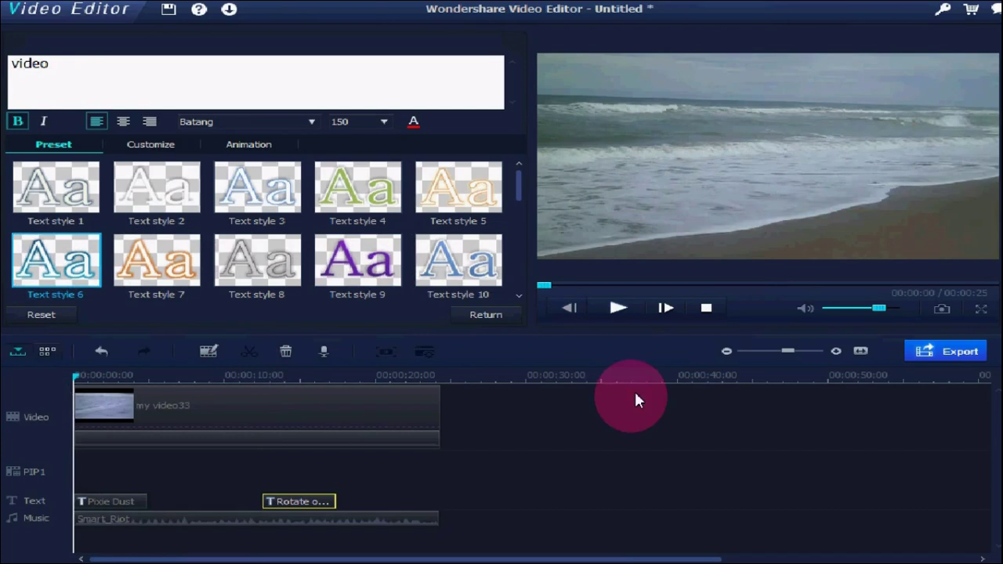
{"action": "left_click", "coordinate": [617, 308]}
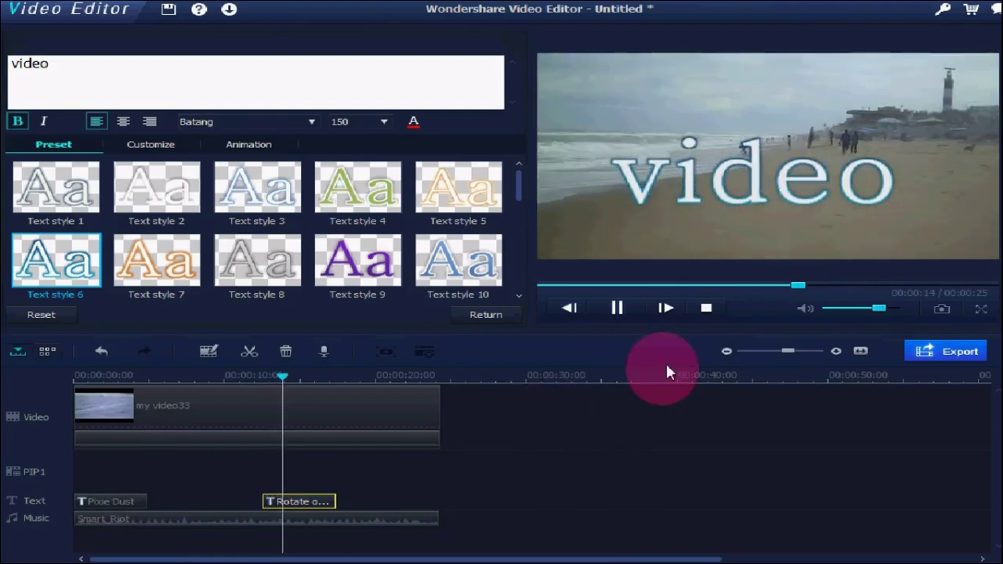
{"action": "left_click_drag", "start_coordinate": [302, 378], "coordinate": [401, 380]}
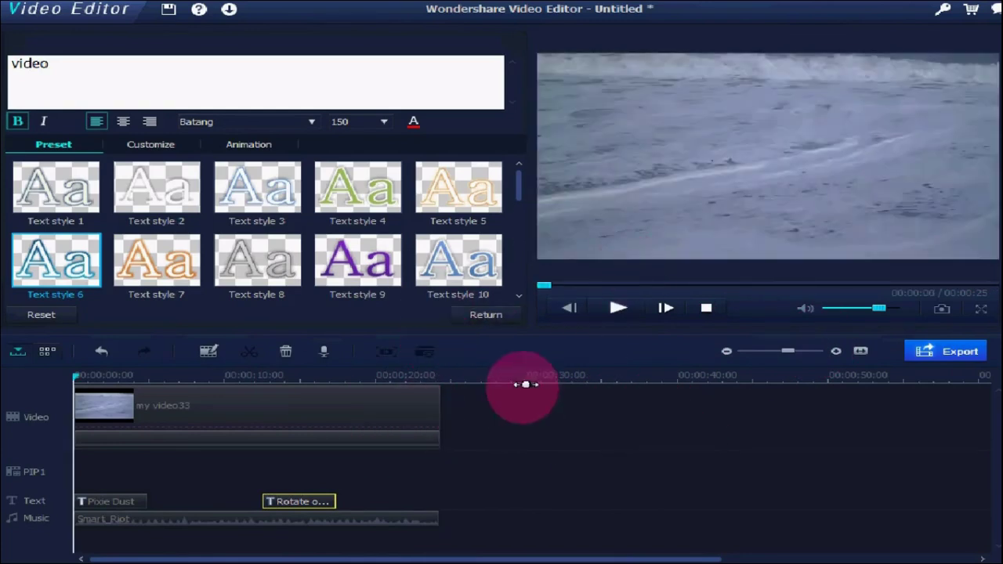
Step: Open the export settings and name the iPhone output "my video6666"
{"action": "left_click", "coordinate": [942, 352]}
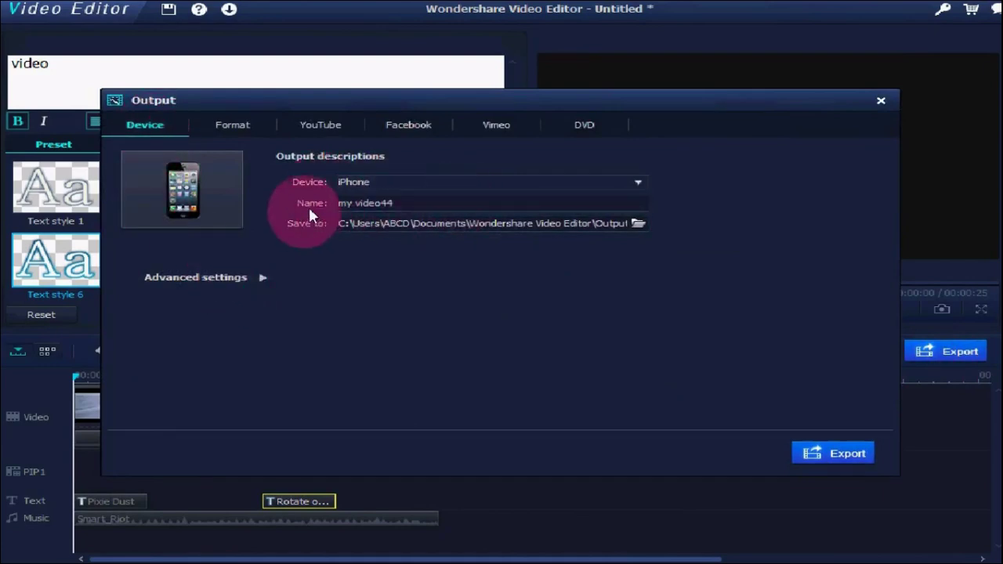
{"action": "left_click", "coordinate": [387, 203]}
{"action": "key", "text": "BackSpace"}
{"action": "key", "text": "BackSpace"}
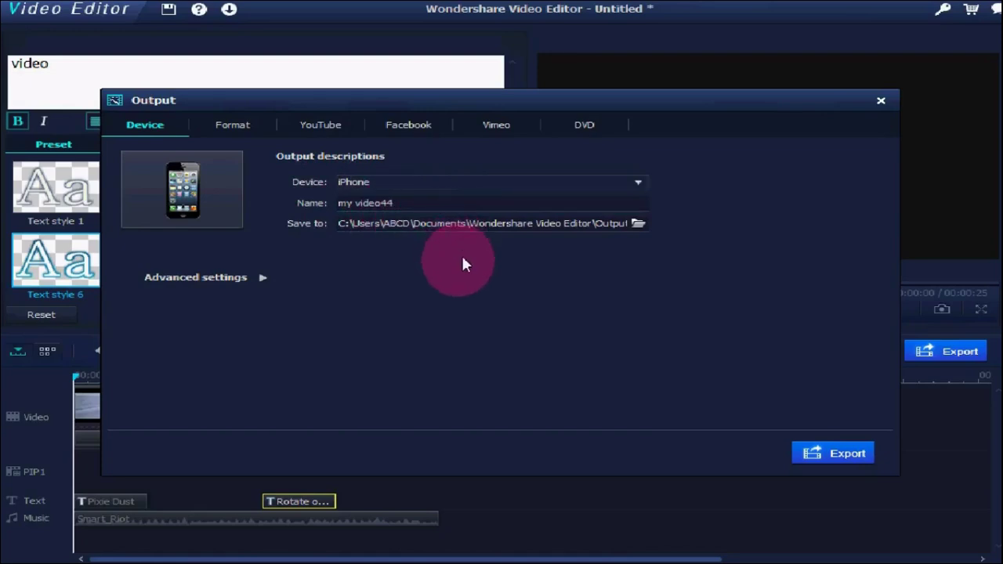
{"action": "type", "text": "6666"}
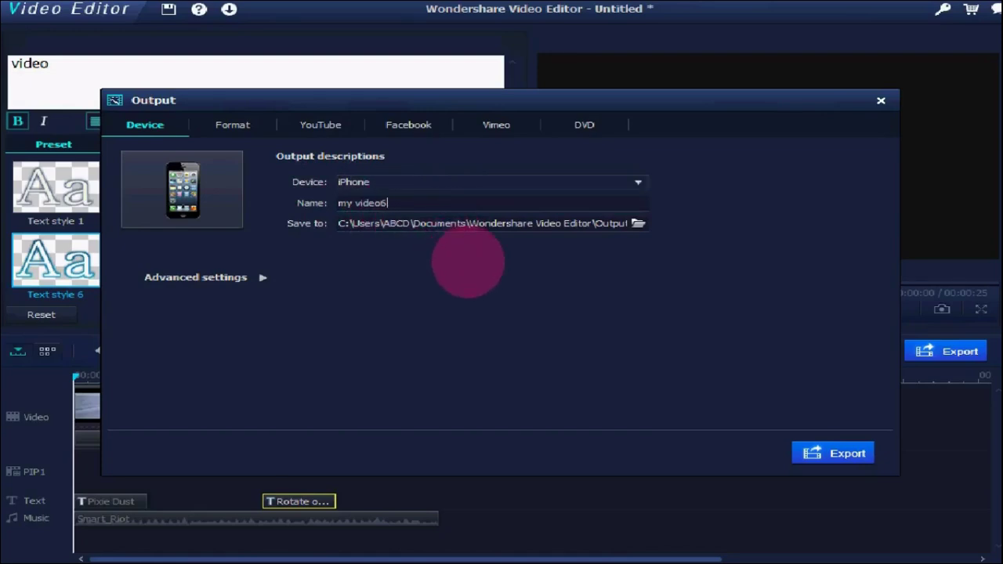
Step: Copy the full output name "my video6666" to the clipboard
{"action": "triple_click", "coordinate": [362, 203]}
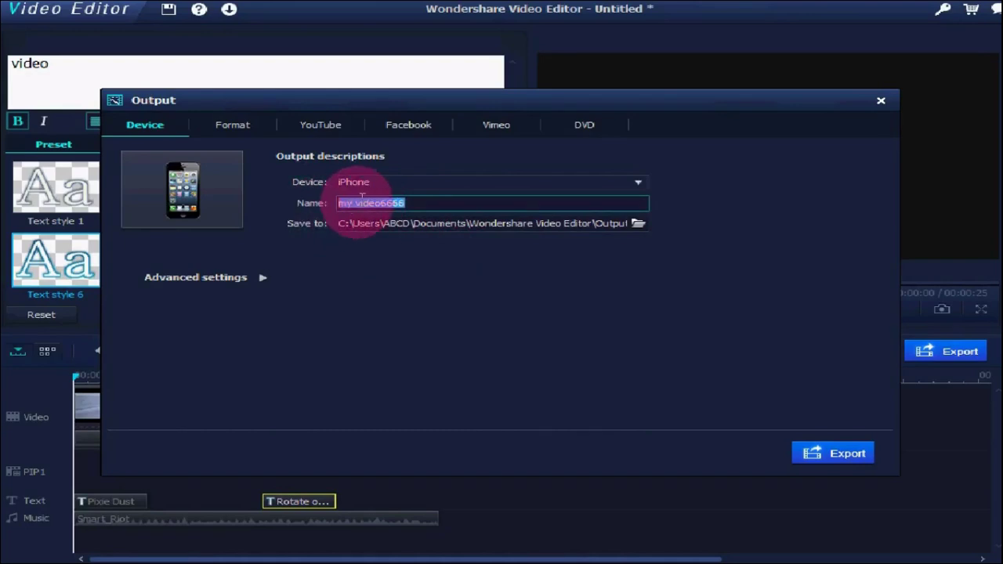
{"action": "right_click", "coordinate": [362, 203]}
{"action": "left_click", "coordinate": [370, 246]}
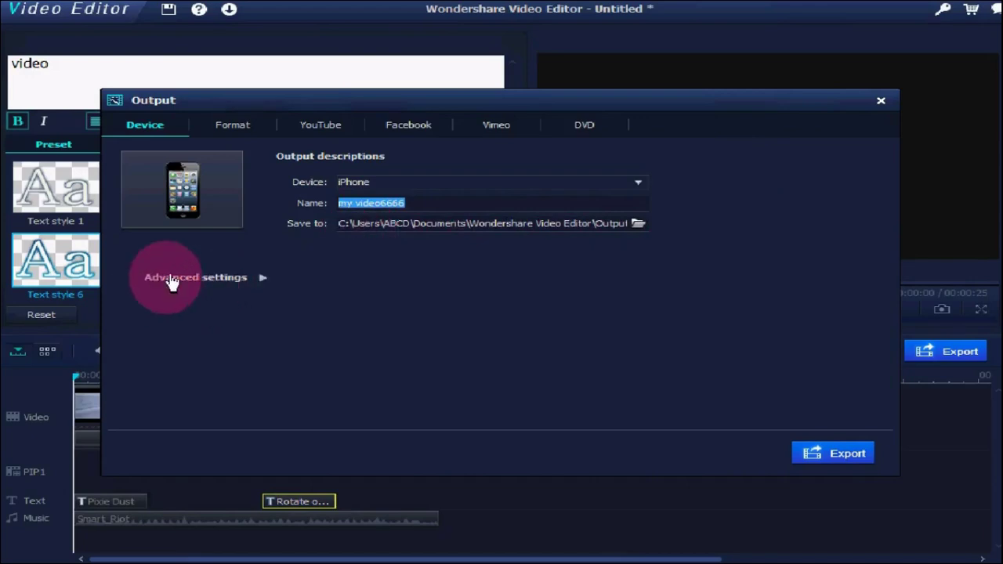
Step: Show the advanced output settings and keep the iPhone video encoder at H.264 Normal
{"action": "left_click", "coordinate": [235, 284]}
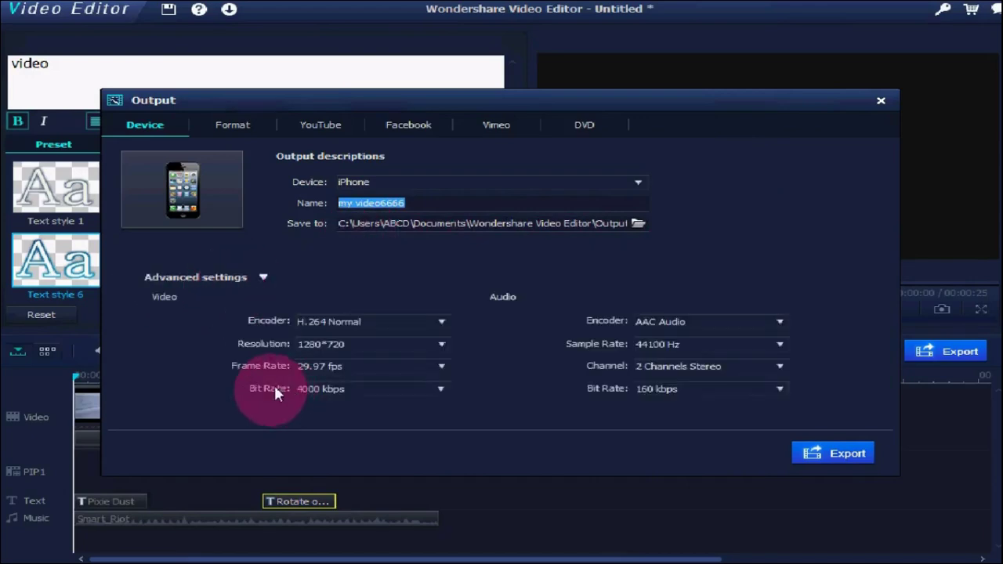
{"action": "left_click", "coordinate": [442, 326]}
{"action": "left_click", "coordinate": [357, 334]}
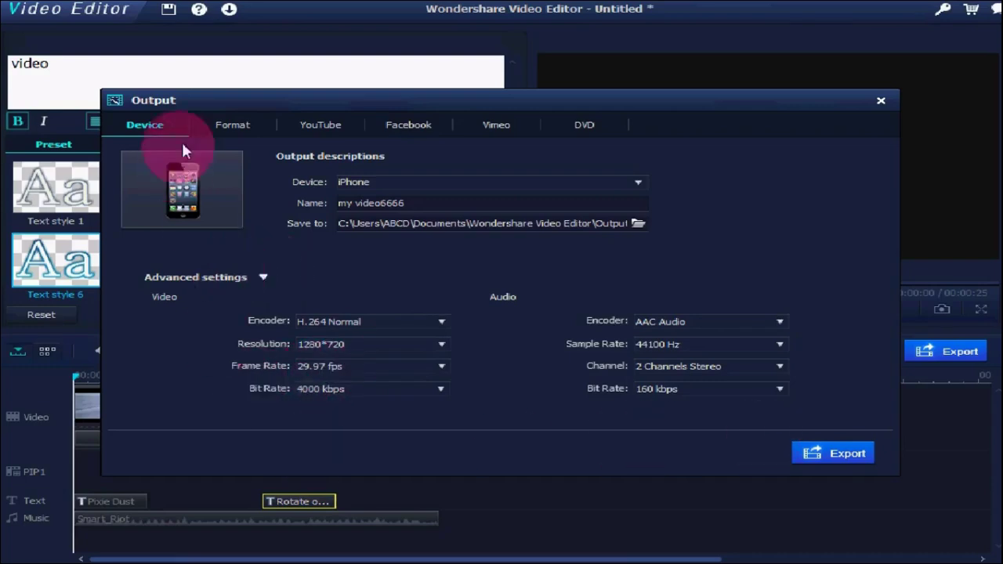
Step: Switch the output to a file format with the MP4 Video profile and replace its name with the copied "my video6666"
{"action": "left_click", "coordinate": [233, 121]}
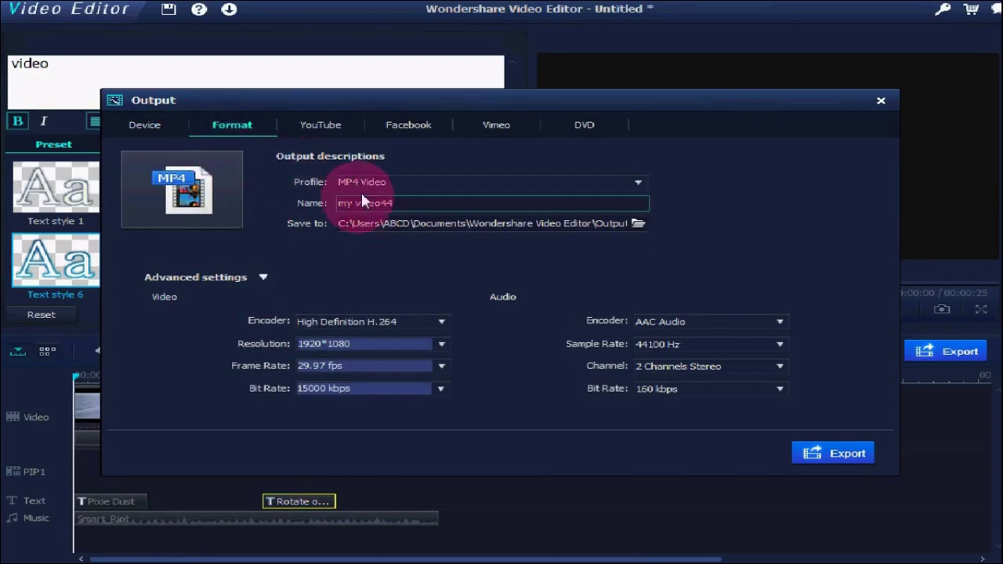
{"action": "left_click", "coordinate": [394, 203]}
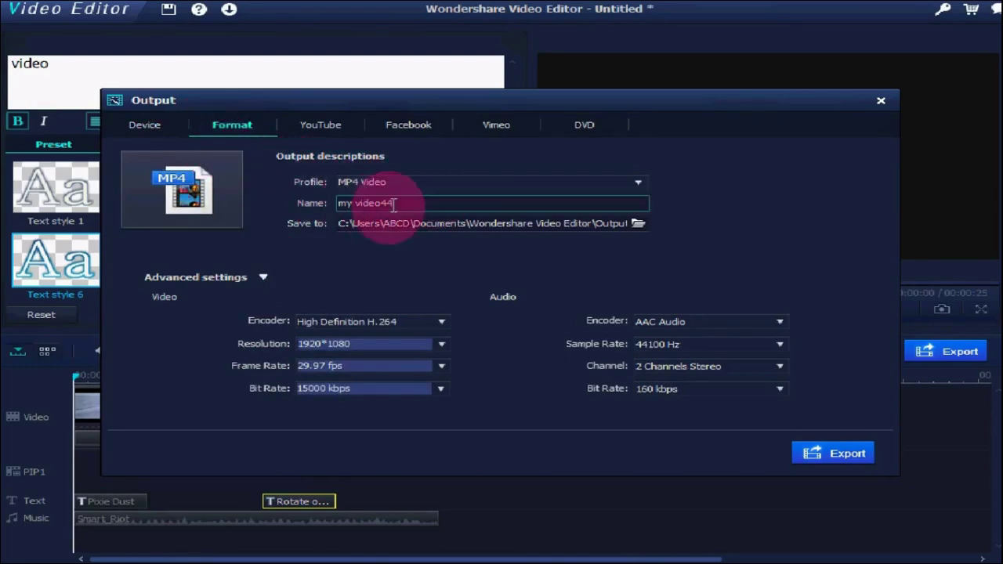
{"action": "left_click_drag", "start_coordinate": [393, 203], "coordinate": [302, 202]}
{"action": "key", "text": "BackSpace"}
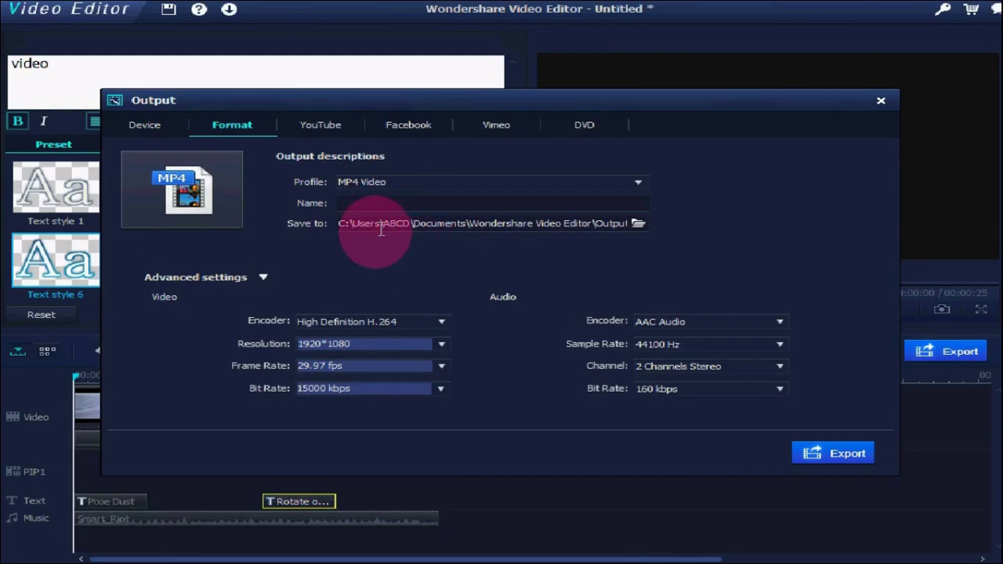
{"action": "right_click", "coordinate": [371, 200]}
{"action": "left_click", "coordinate": [415, 265]}
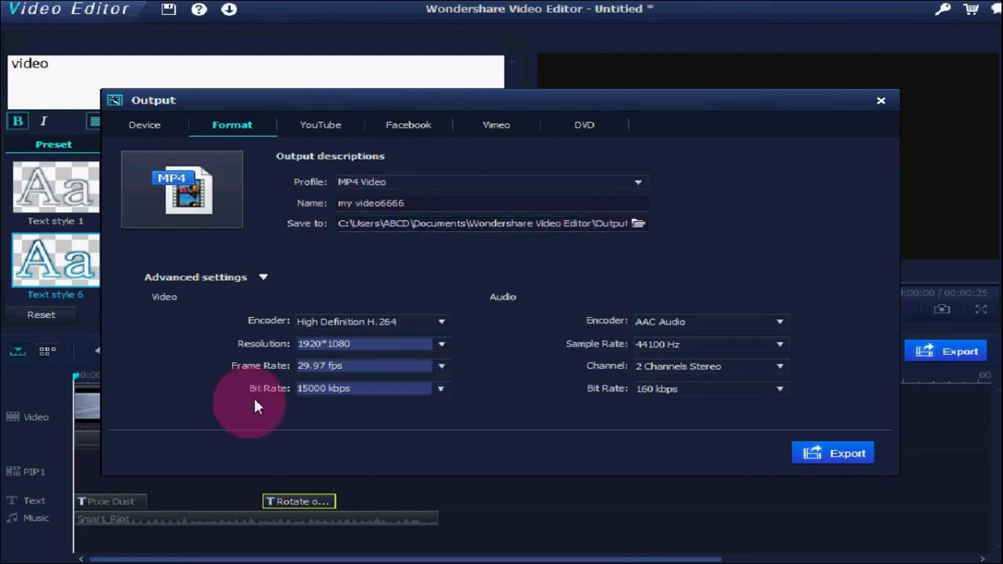
Step: Set the MP4 video encoder to H.264 Normal and export the video
{"action": "left_click", "coordinate": [439, 321]}
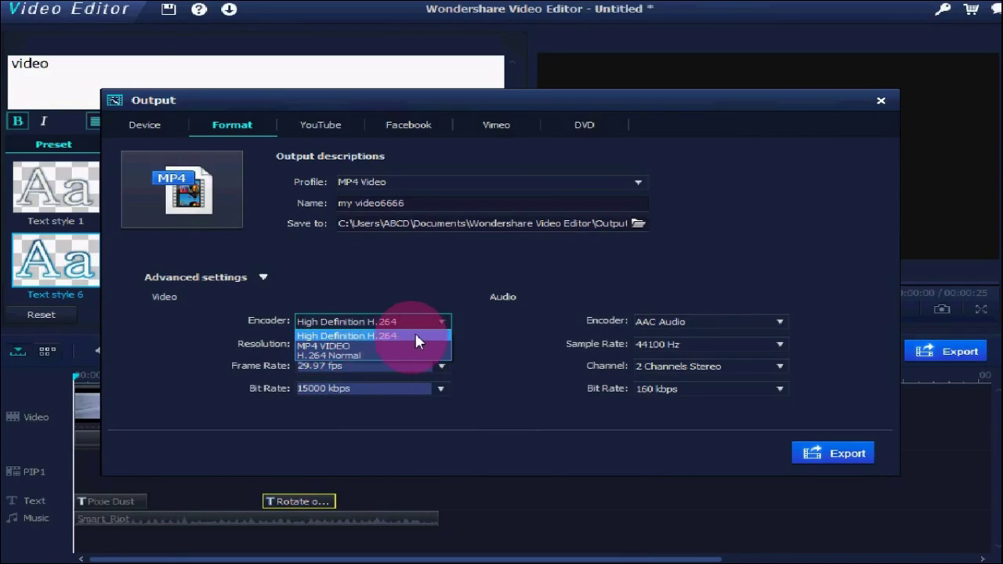
{"action": "left_click", "coordinate": [331, 355]}
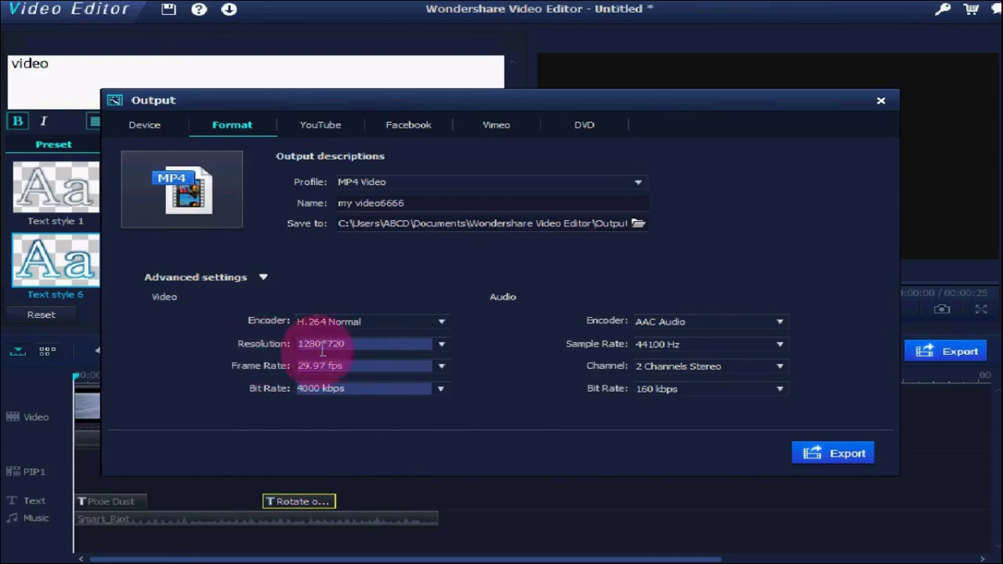
{"action": "left_click", "coordinate": [854, 453]}
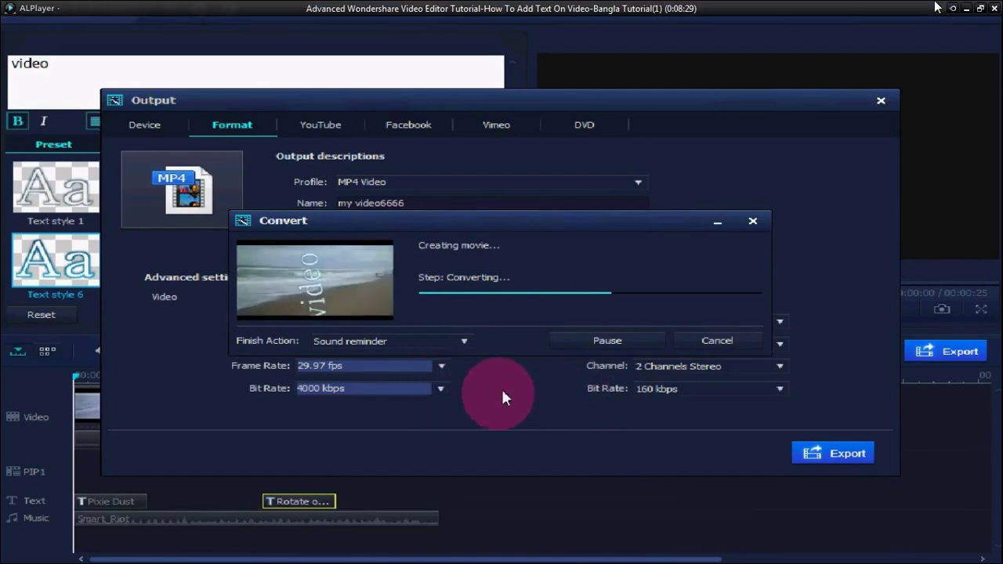
{"action": "left_click", "coordinate": [980, 8]}
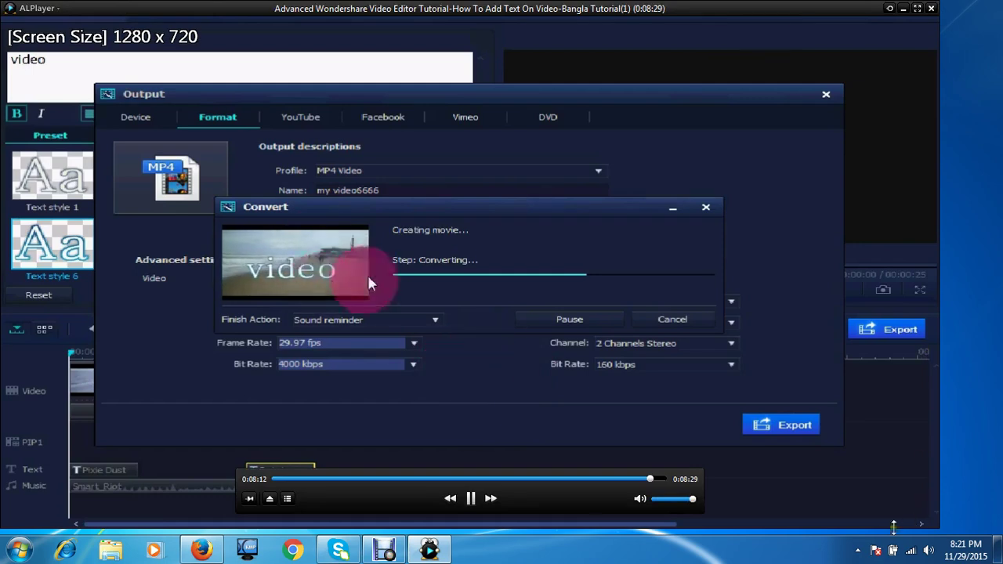
{"action": "left_click", "coordinate": [858, 550]}
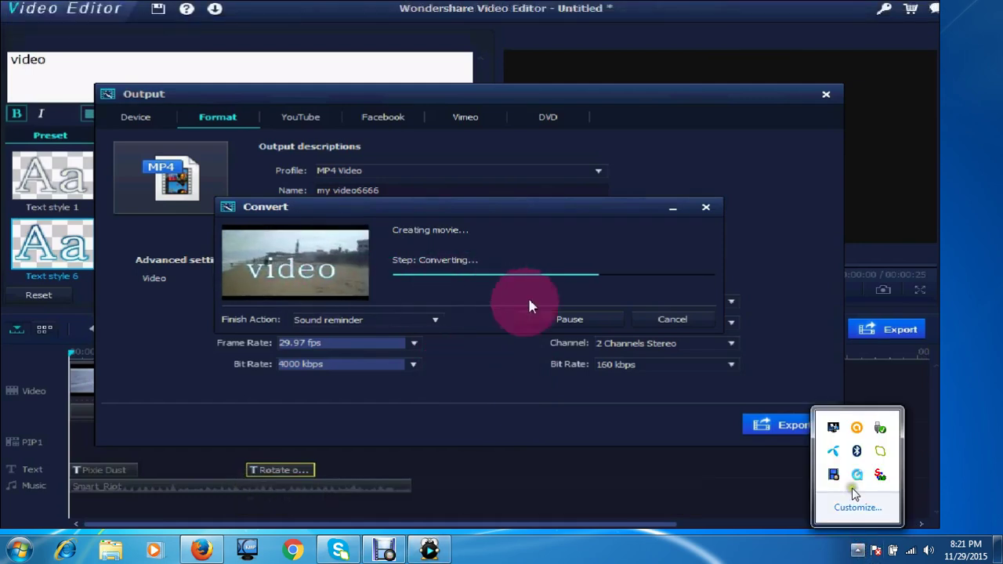
{"action": "right_click", "coordinate": [834, 474]}
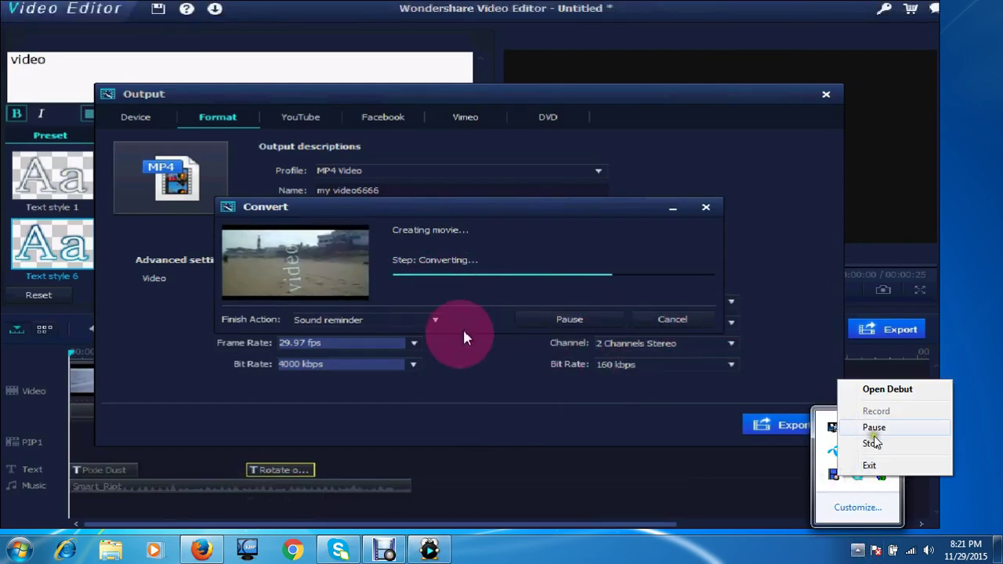